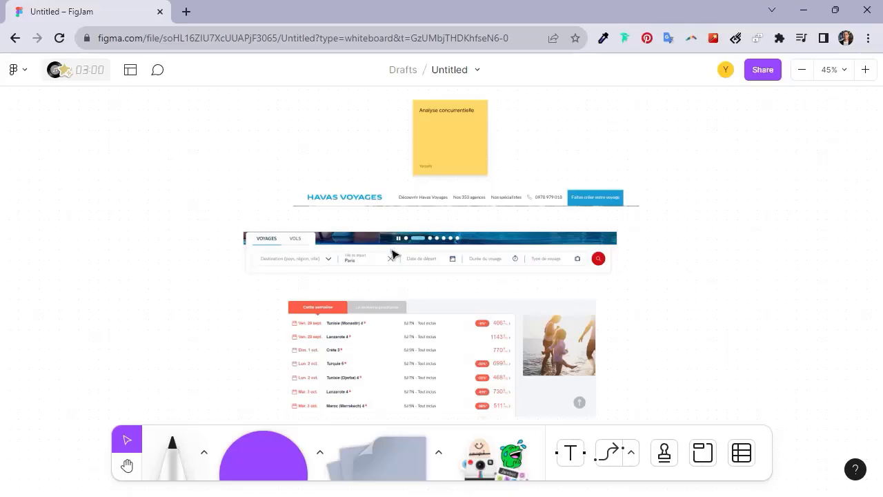
# - Leave the whiteboard, open the Travel design file from the recent files, and bring the Wireframe frame into view
pyautogui.click(14, 69)
pyautogui.click(27, 103)
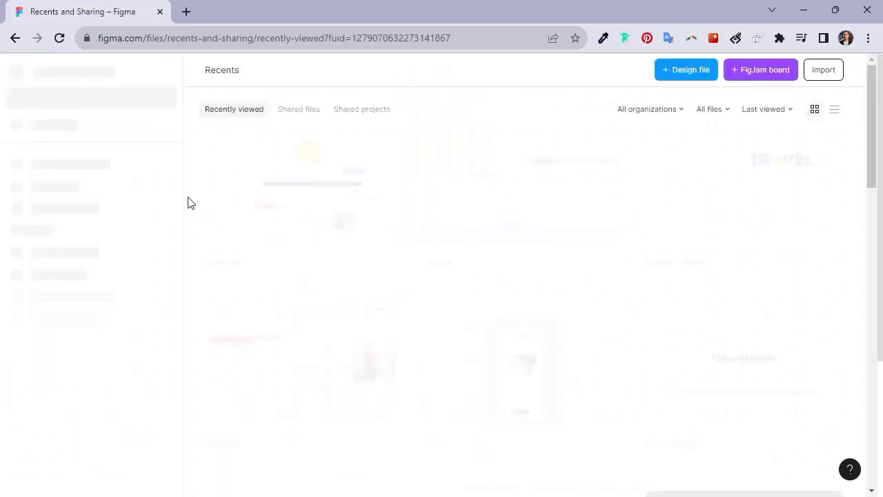
pyautogui.doubleClick(511, 216)
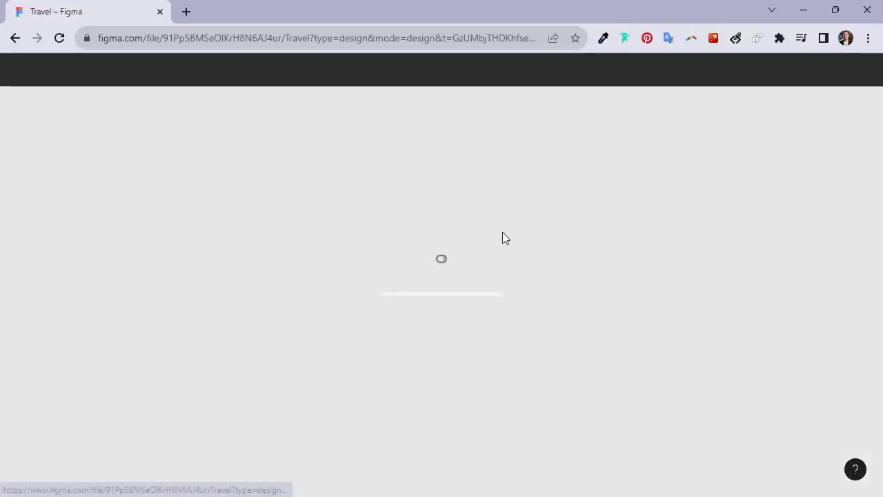
pyautogui.scroll(5, 554, 250)
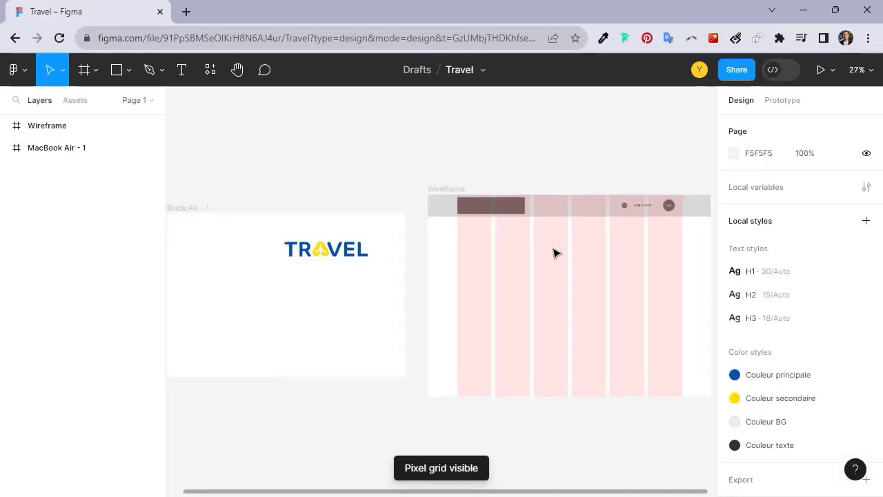
pyautogui.moveTo(554, 246); pyautogui.dragTo(387, 220)
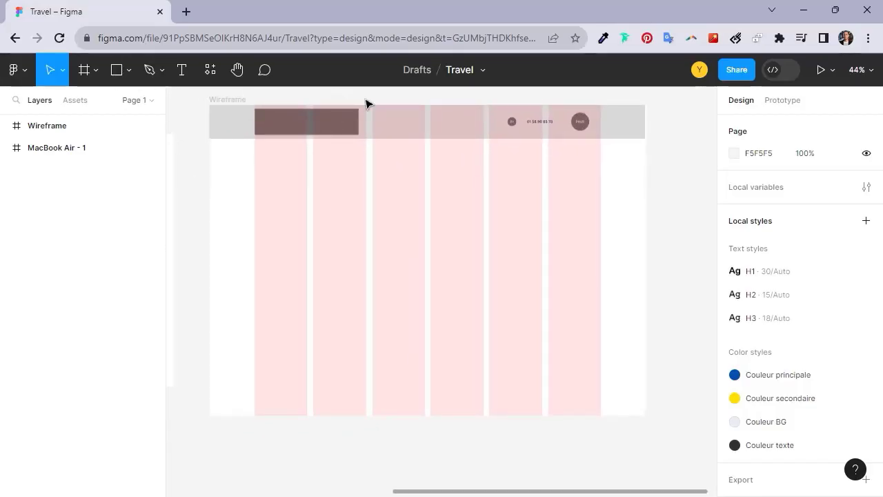
# - Duplicate the light grey header band just below the header and resize the copy to about 1436 × 337
pyautogui.click(408, 122)
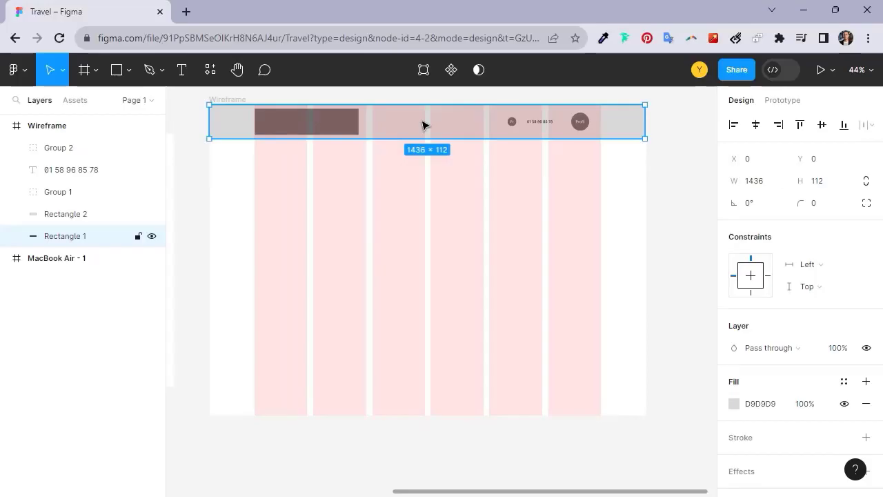
pyautogui.moveTo(422, 125); pyautogui.dragTo(422, 300)
pyautogui.moveTo(439, 244); pyautogui.dragTo(440, 195)
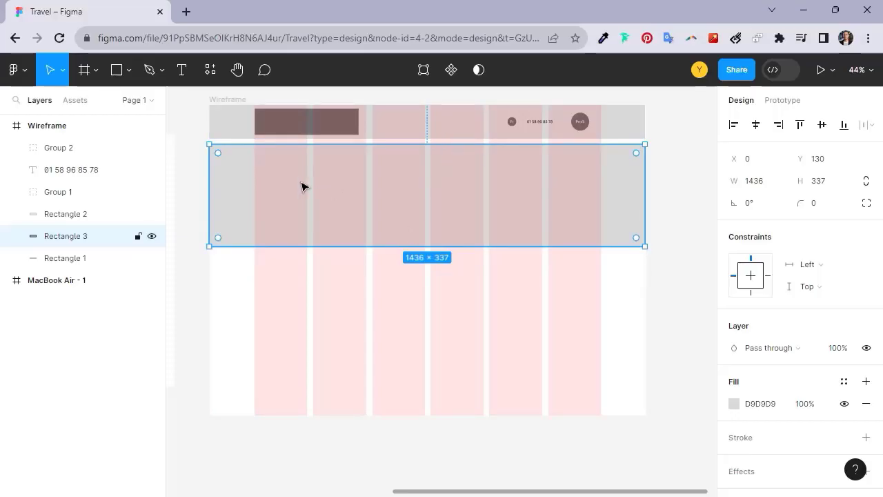
# - Duplicate the header's dark rectangle into the large grey band and resize the copy to about 754 × 152 across the four middle columns
pyautogui.click(311, 125)
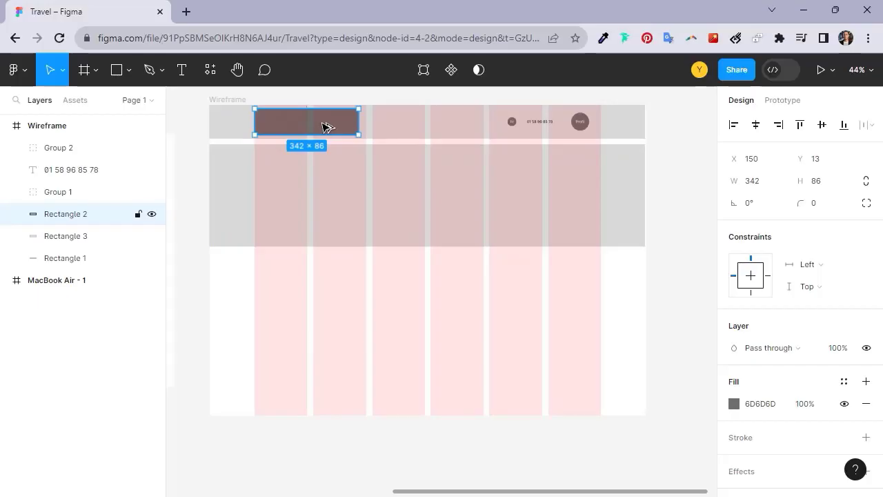
pyautogui.moveTo(327, 127); pyautogui.dragTo(445, 224)
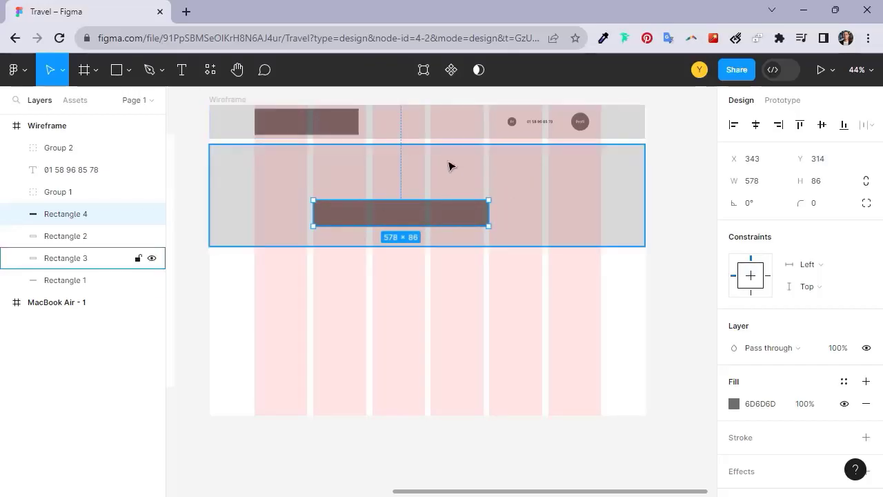
pyautogui.moveTo(489, 213); pyautogui.dragTo(542, 212)
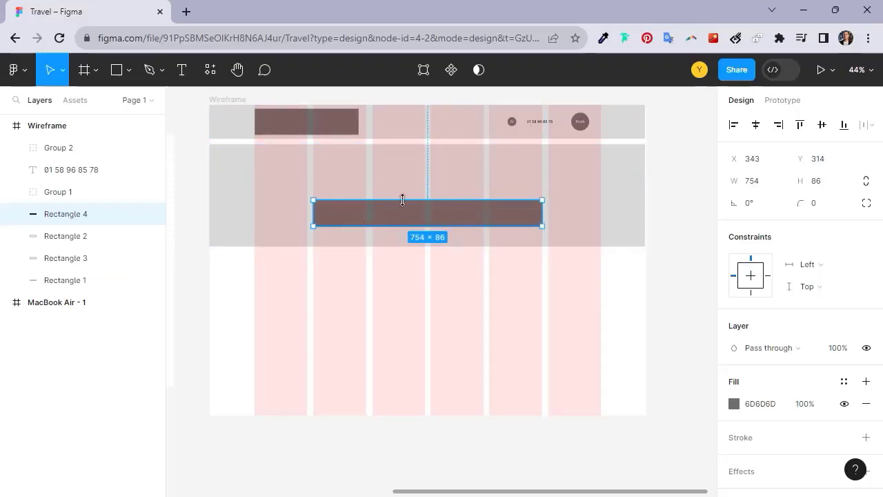
pyautogui.moveTo(403, 199); pyautogui.dragTo(404, 180)
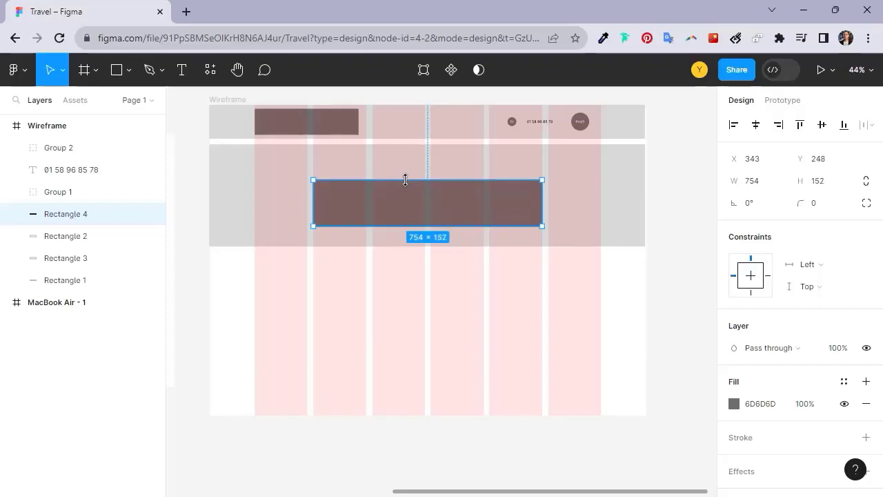
# - Set the new dark rectangle's corner radius to 5 and move it up to about Y 222 within the grey band
pyautogui.click(816, 204)
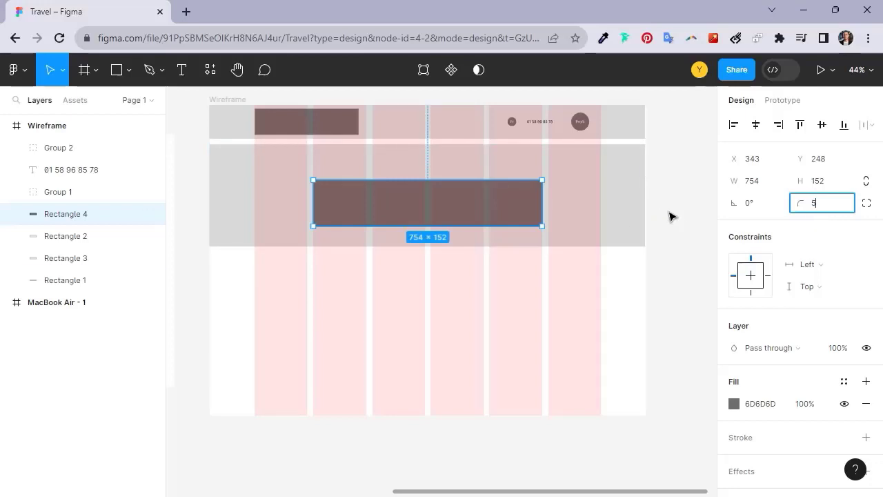
pyautogui.press('Return')
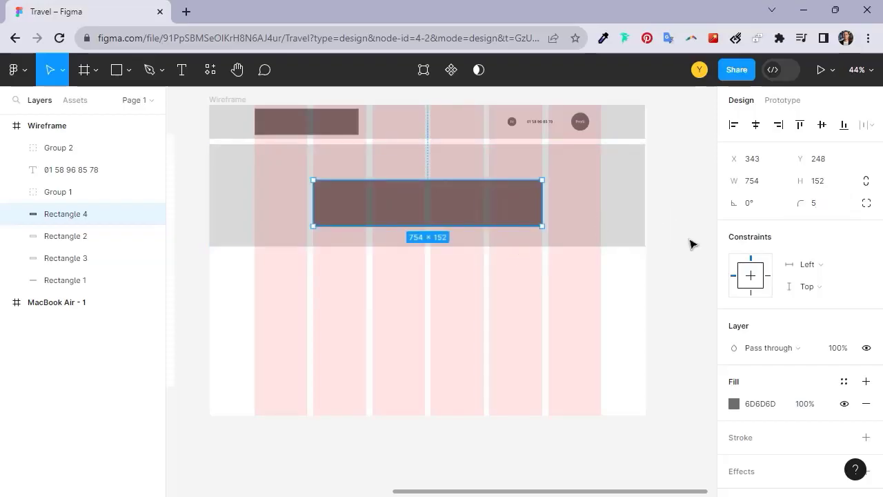
pyautogui.click(348, 292)
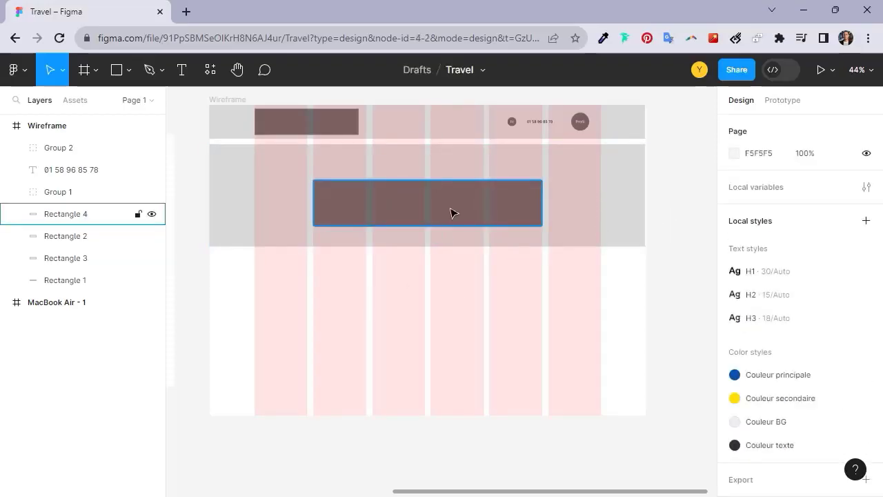
pyautogui.moveTo(450, 212); pyautogui.dragTo(453, 195)
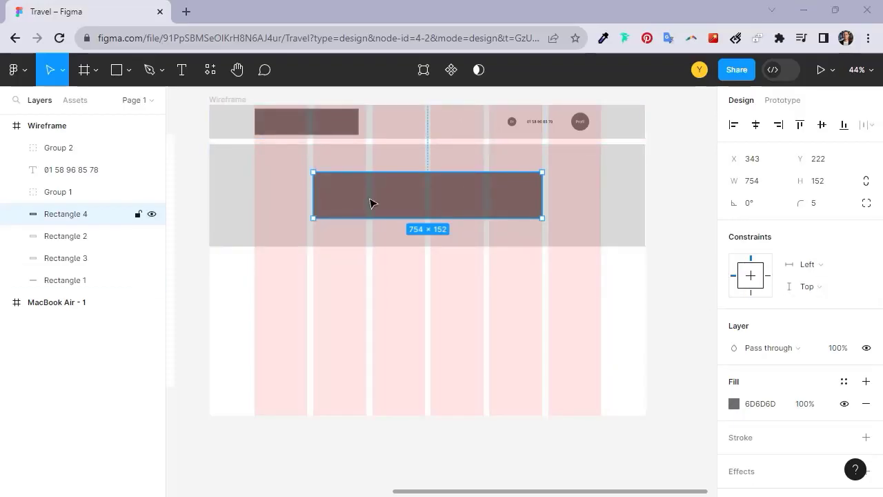
# - Draw a horizontal line about 754.5 long across the dark rectangle from edge to edge with the Pen tool
pyautogui.click(150, 72)
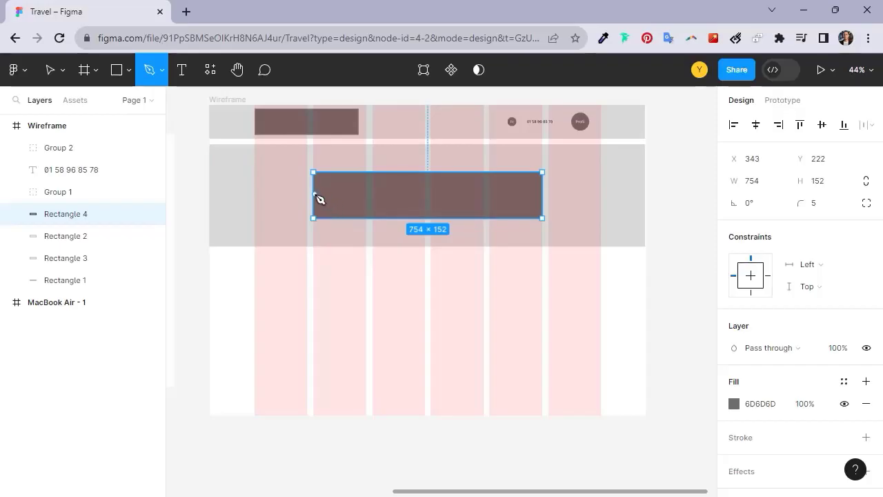
pyautogui.click(314, 194)
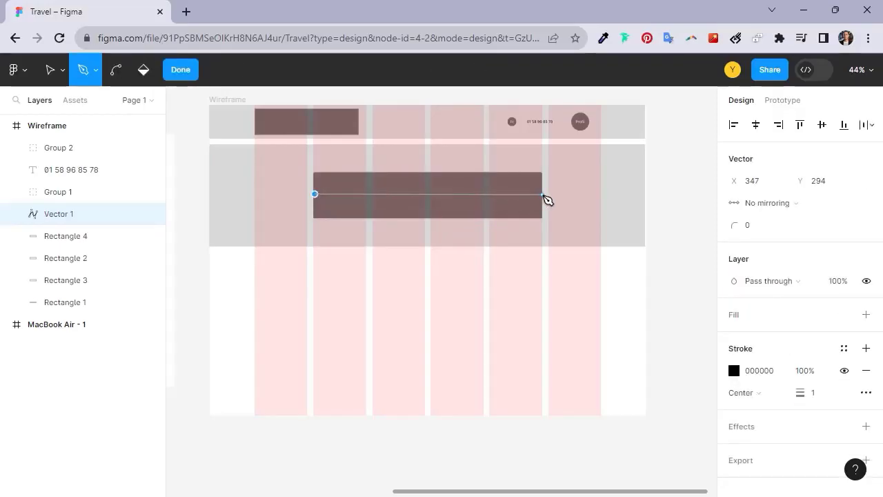
pyautogui.click(544, 195)
pyautogui.hotkey('ctrl', 'z')
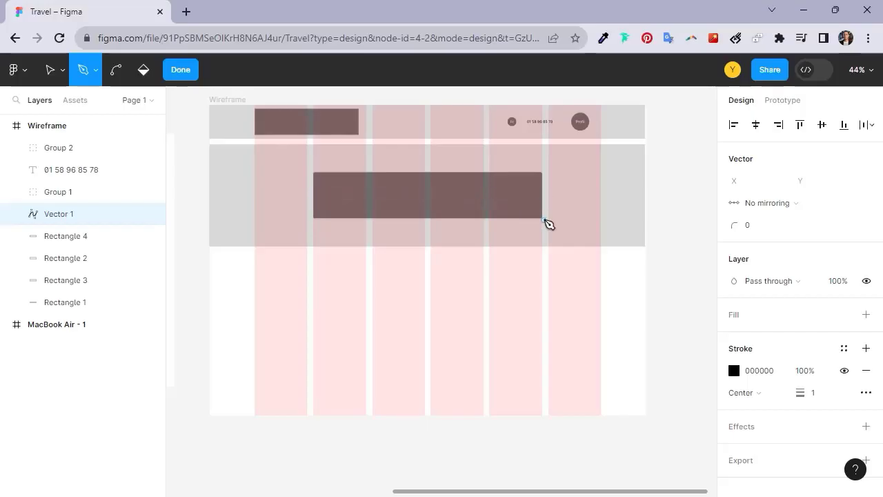
pyautogui.click(542, 194)
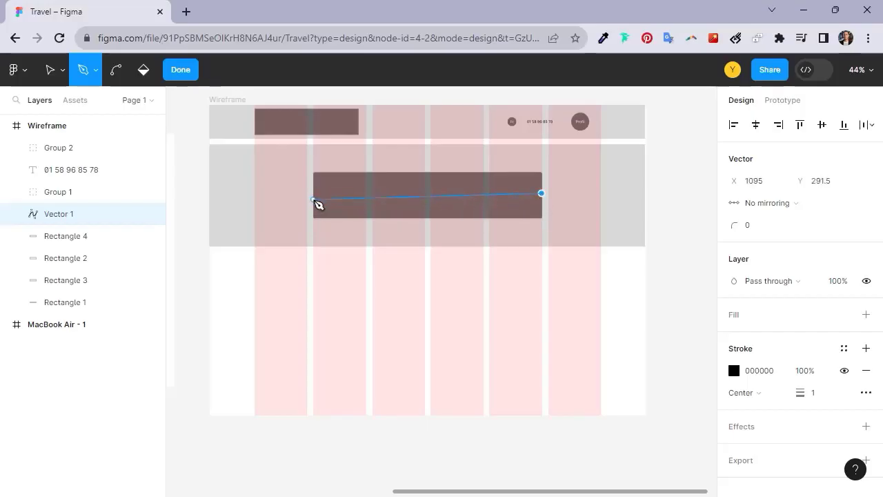
pyautogui.click(313, 193)
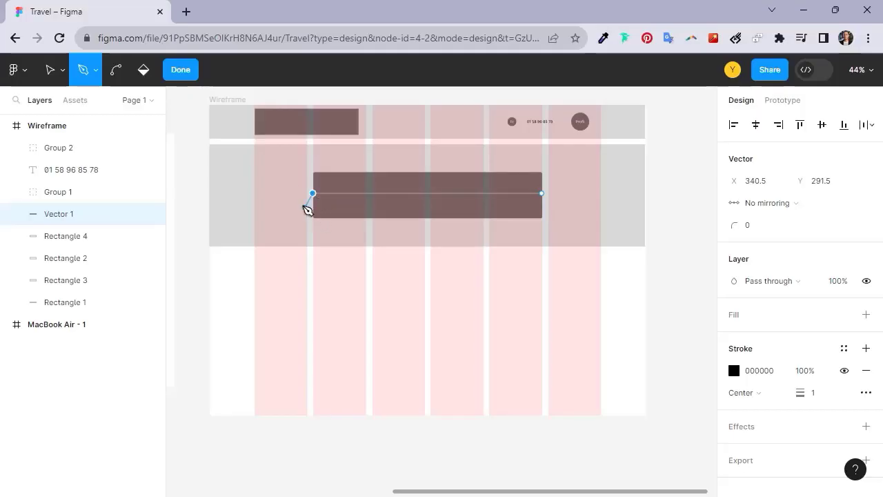
pyautogui.press('Escape')
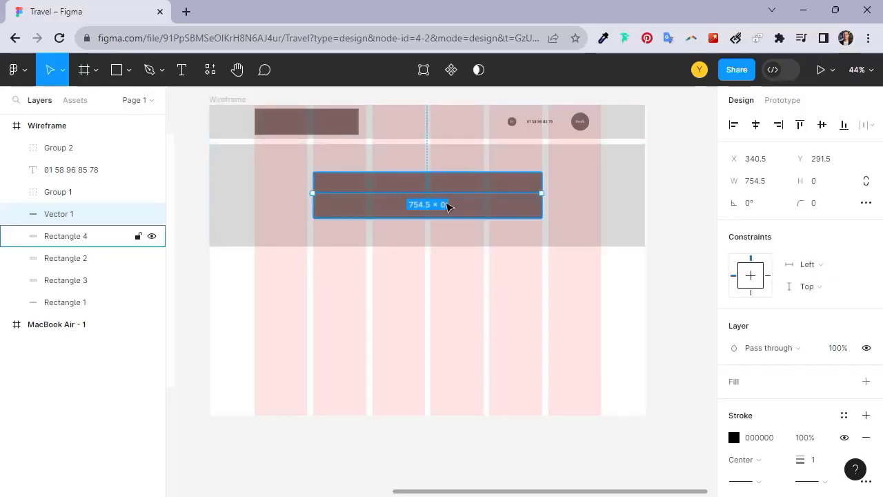
# - Set the horizontal line's stroke colour to white (FFFFFF) and bring the line to the front of the Wireframe frame
pyautogui.scroll(-2, 763, 391)
pyautogui.scroll(-1, 759, 383)
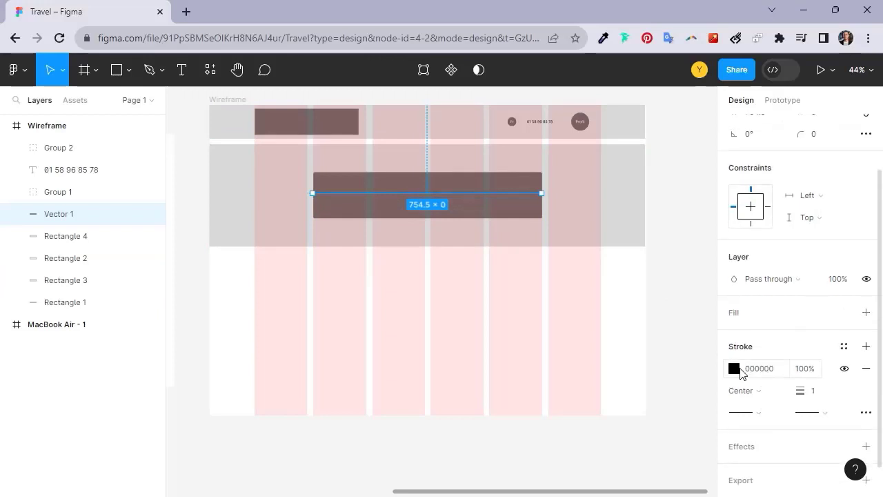
pyautogui.click(740, 370)
pyautogui.moveTo(582, 246); pyautogui.dragTo(552, 133)
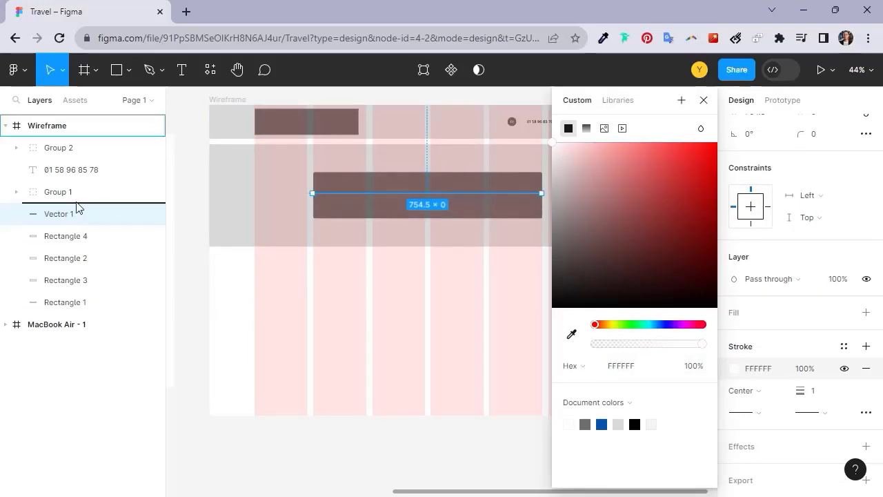
pyautogui.press(']')
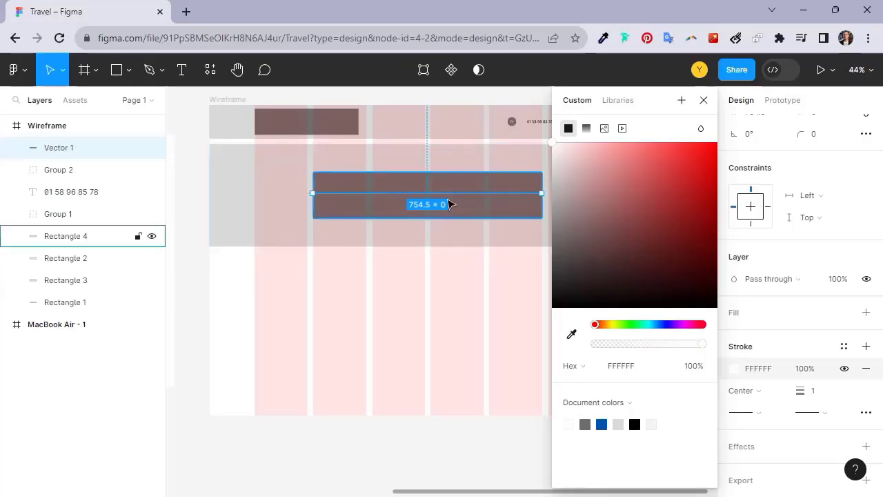
pyautogui.click(455, 176)
pyautogui.click(498, 278)
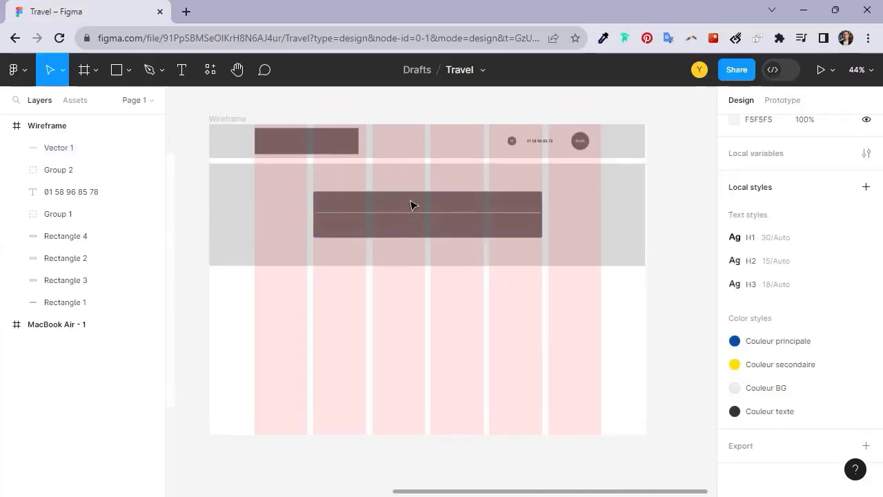
# - Set the fill of the 754 × 152 rectangle behind the line to white (FFFFFF)
pyautogui.scroll(2, 435, 228)
pyautogui.scroll(3, 435, 227)
pyautogui.click(468, 223)
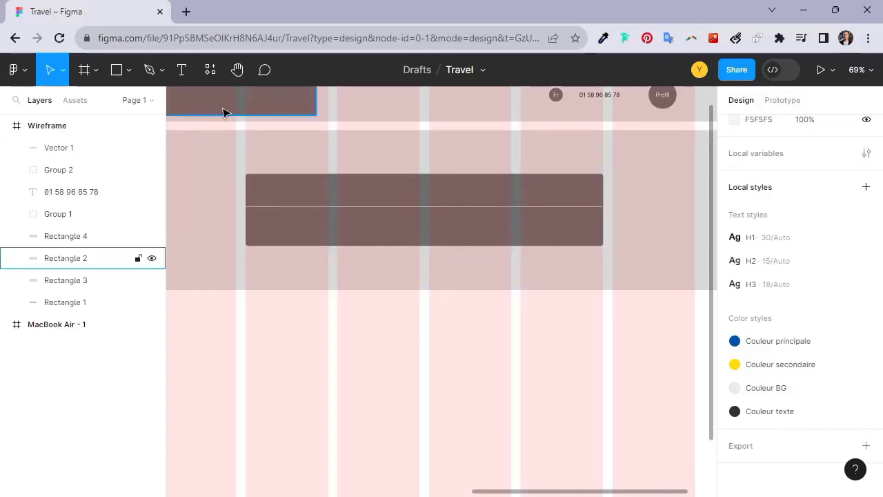
pyautogui.click(330, 186)
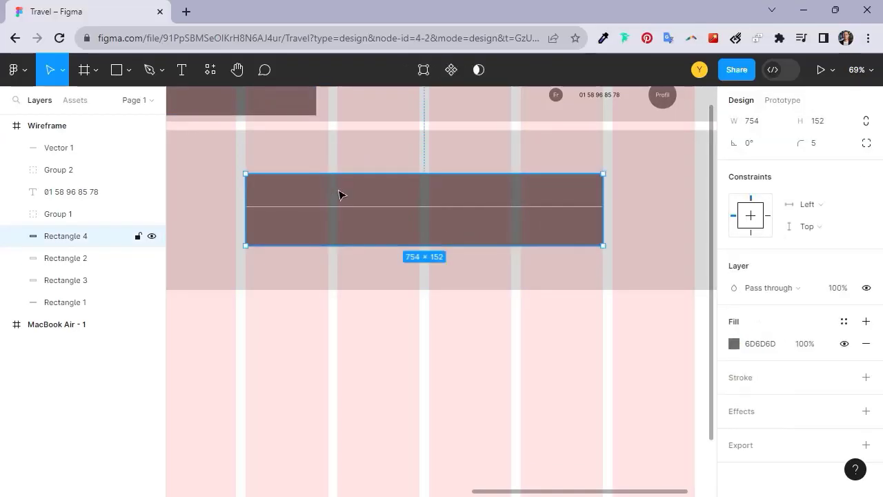
pyautogui.click(734, 343)
pyautogui.moveTo(582, 240); pyautogui.dragTo(525, 131)
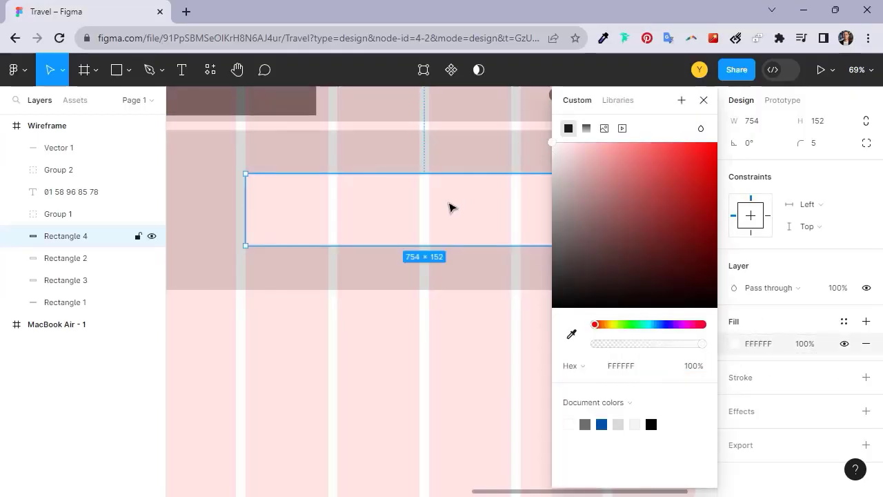
# - Change the horizontal dividing line's stroke colour to black
pyautogui.click(449, 209)
pyautogui.scroll(-3, 763, 414)
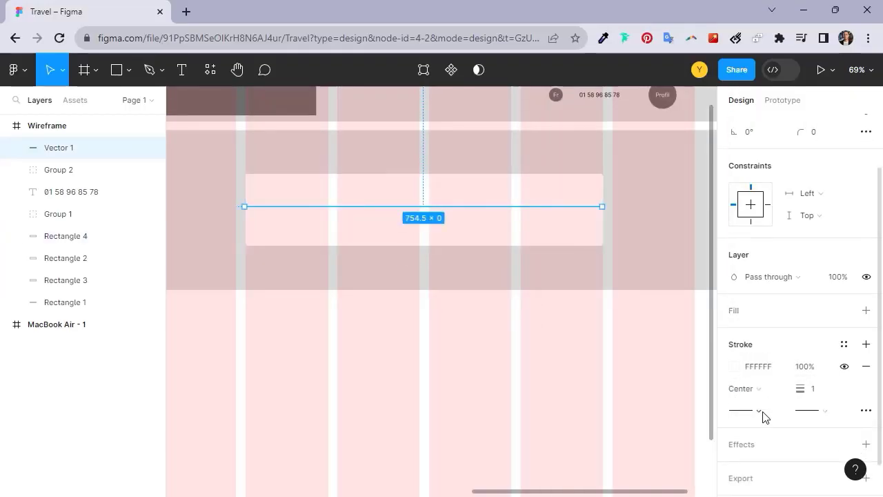
pyautogui.click(734, 334)
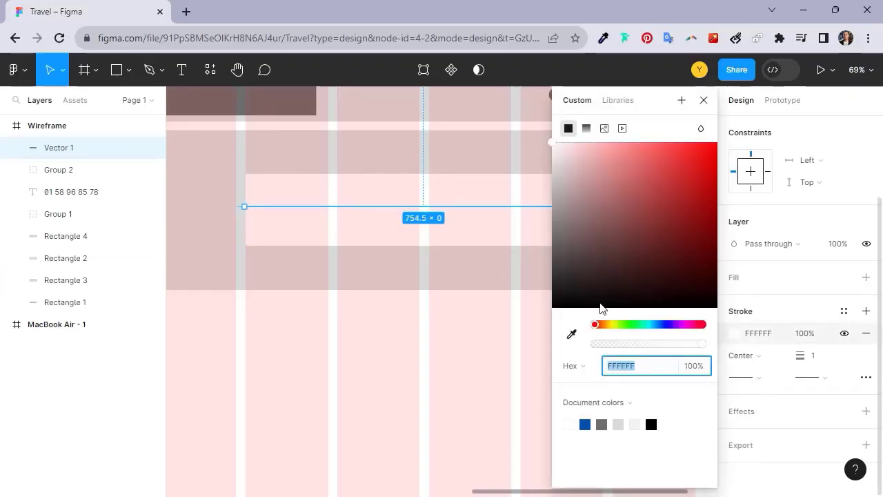
pyautogui.moveTo(601, 307); pyautogui.dragTo(532, 306)
pyautogui.click(296, 217)
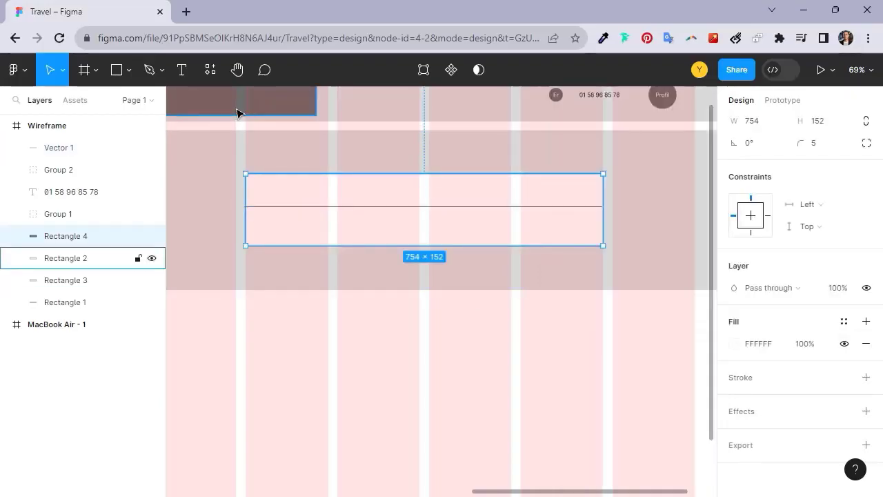
# - Duplicate the header's dark rectangle onto the white box and place the copy above that box in the layer order
pyautogui.click(238, 107)
pyautogui.moveTo(239, 107); pyautogui.dragTo(292, 207)
pyautogui.moveTo(87, 258); pyautogui.dragTo(88, 232)
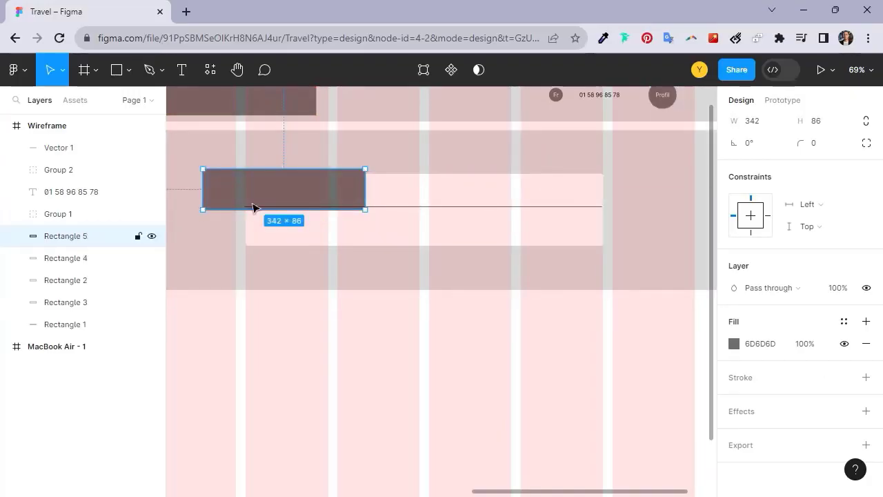
# - Resize the copied dark rectangle to about 180 × 64 and place it below the dividing line near the white box's left edge
pyautogui.moveTo(365, 190); pyautogui.dragTo(278, 194)
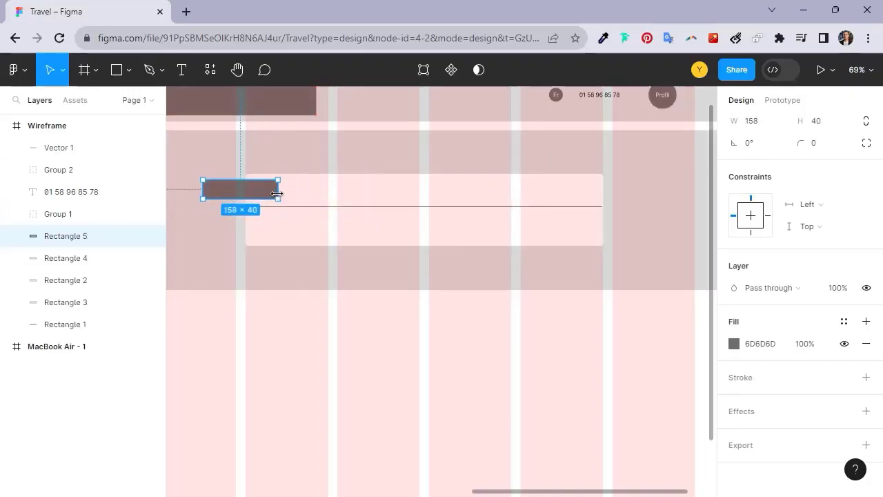
pyautogui.hotkey('ctrl', 'z')
pyautogui.moveTo(364, 191); pyautogui.dragTo(288, 197)
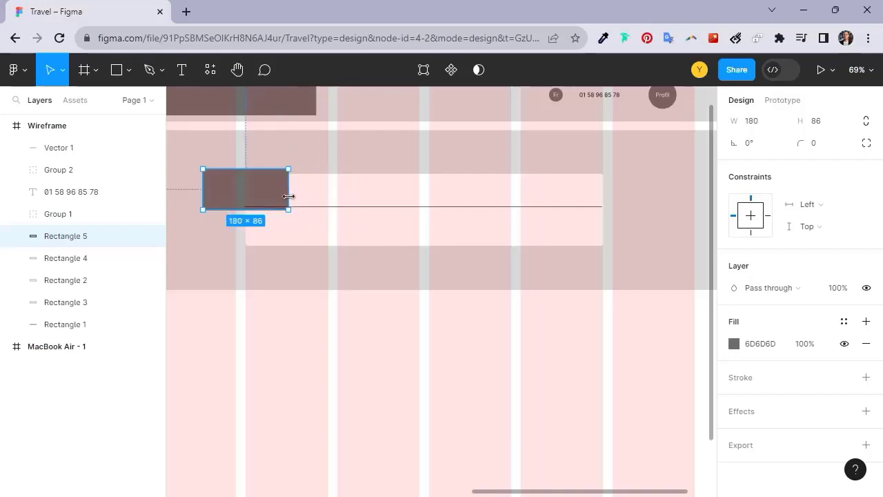
pyautogui.moveTo(234, 176); pyautogui.dragTo(295, 229)
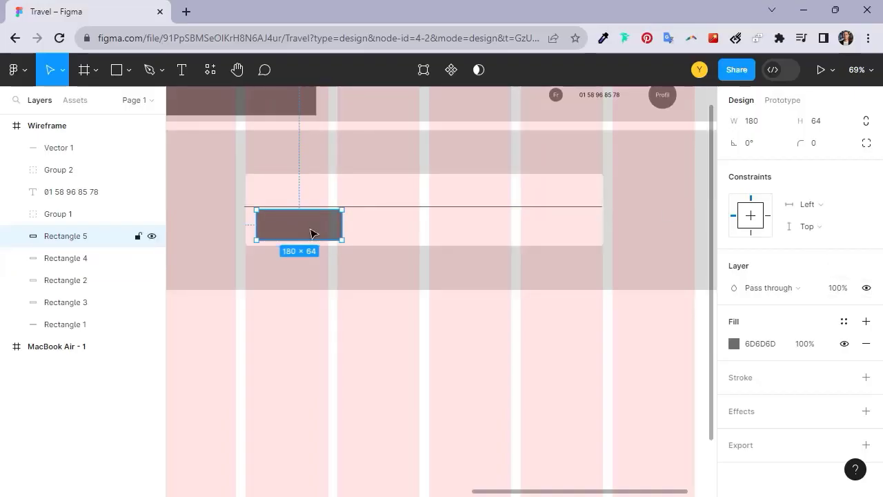
# - Set the corner radius of the 180 × 64 dark rectangle to 5
pyautogui.click(818, 149)
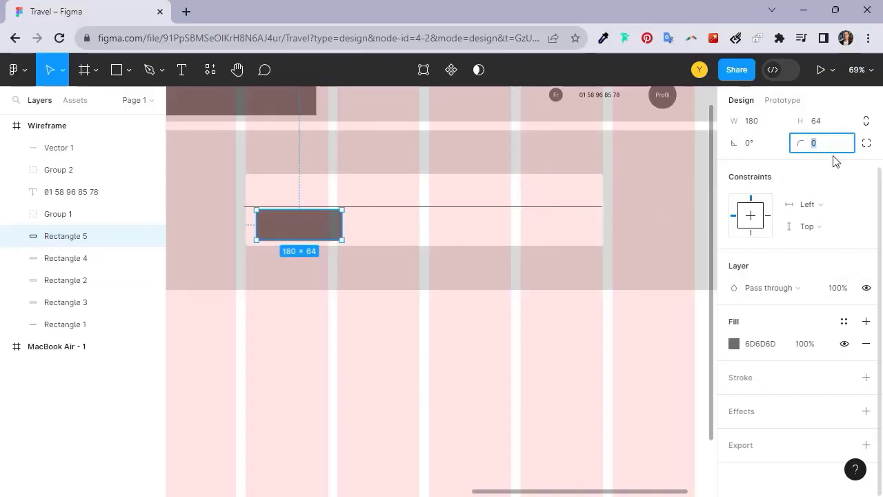
pyautogui.write('5')
pyautogui.press('Return')
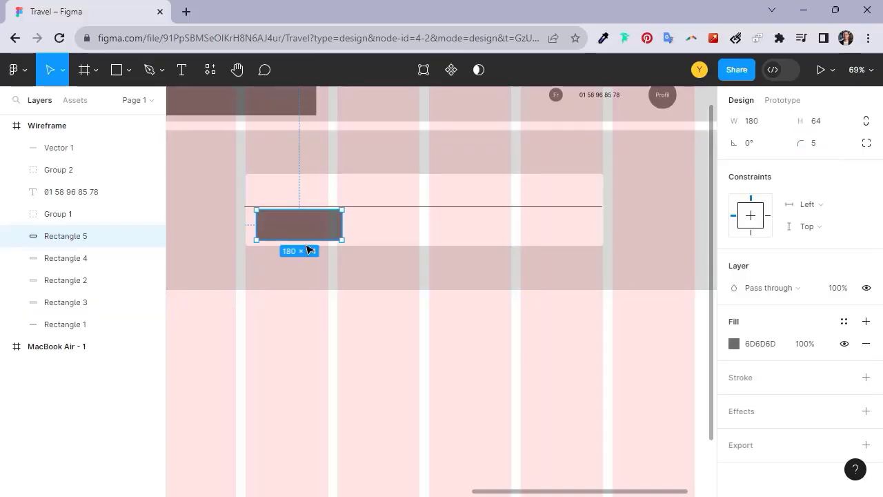
# - Add the two-line text "Départ" / "Ville ou aéroport" on the dark rectangle below the dividing line
pyautogui.scroll(1, 308, 233)
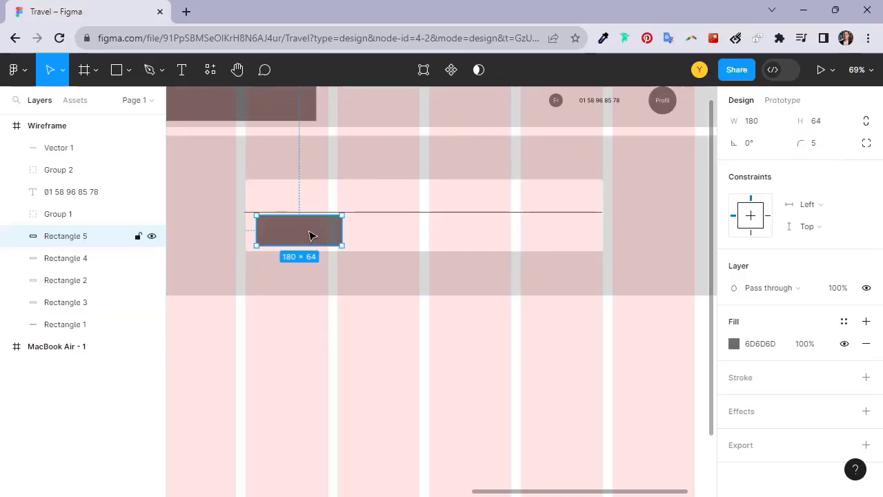
pyautogui.keyDown('ctrl'); pyautogui.scroll(1, 308, 232); pyautogui.keyUp('ctrl')
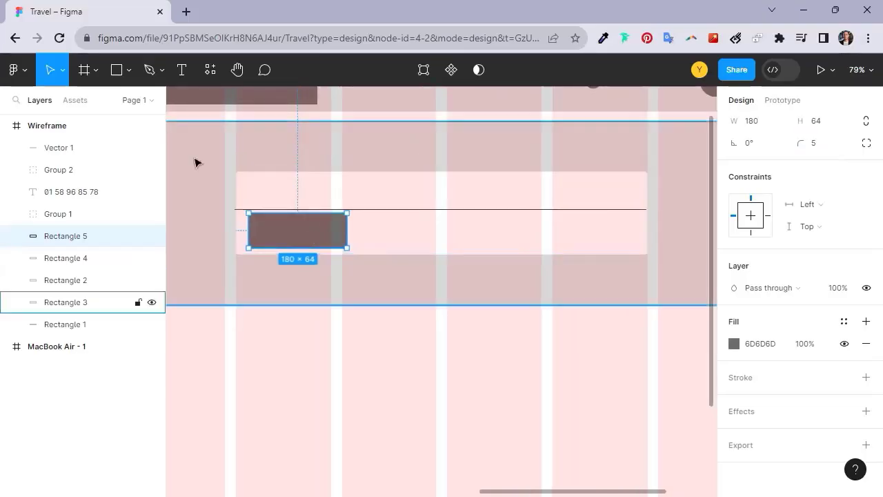
pyautogui.click(181, 69)
pyautogui.click(263, 223)
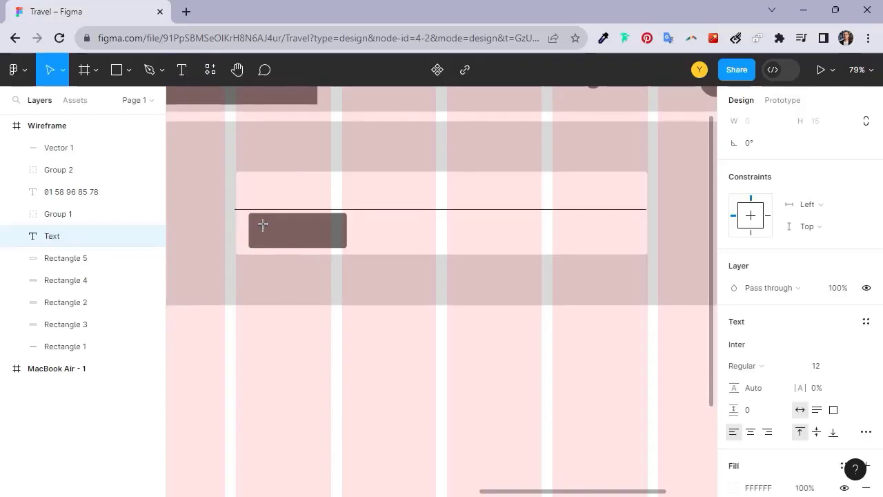
pyautogui.write('D')
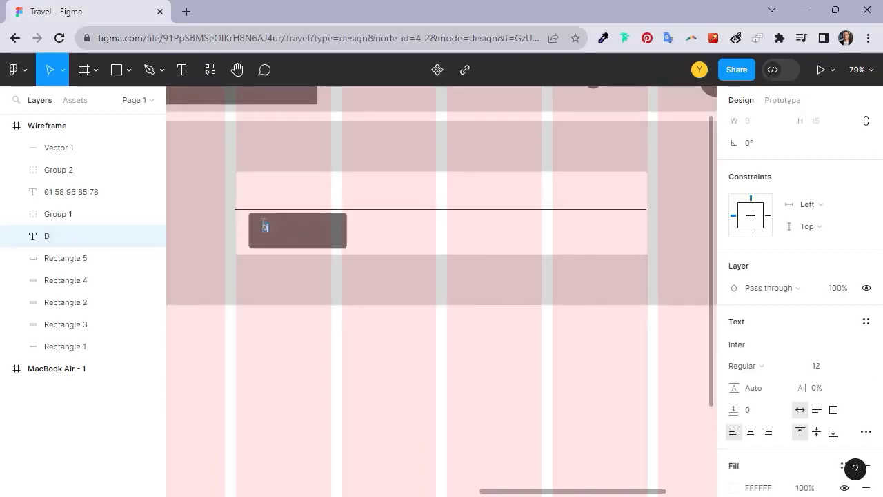
pyautogui.write('épart')
pyautogui.press('Return')
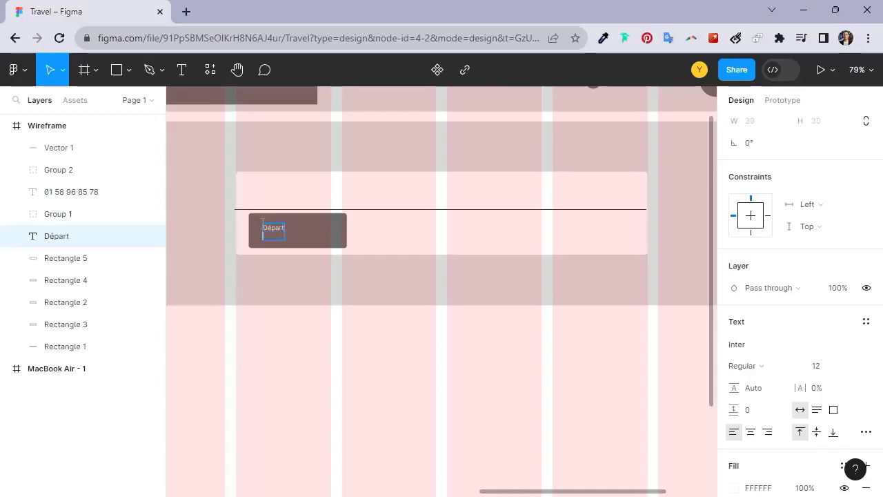
pyautogui.write('Ville ou a')
pyautogui.write('éroport')
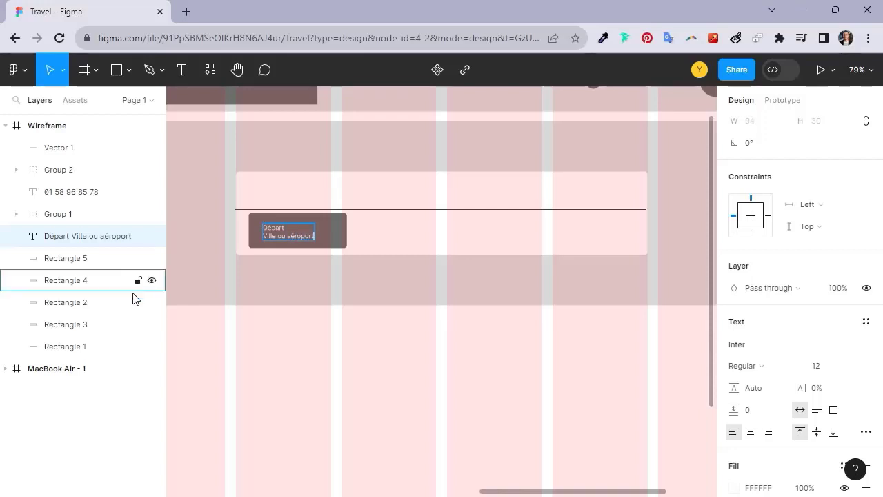
pyautogui.press('Escape')
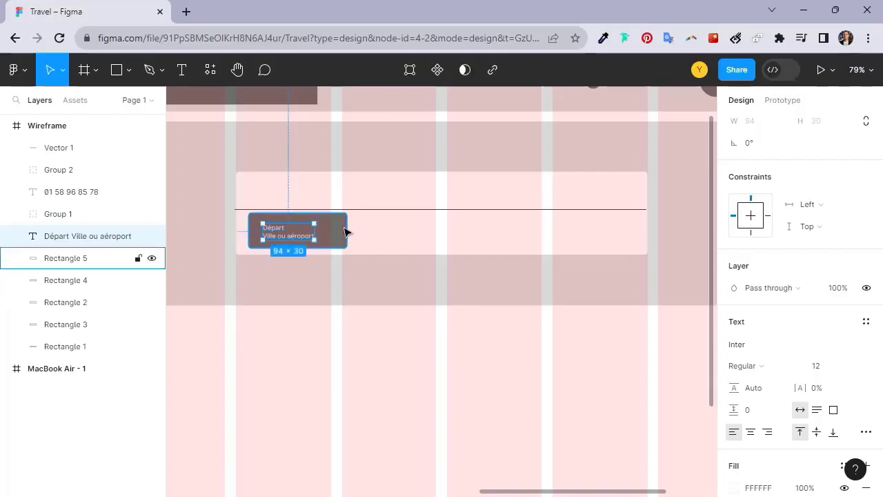
# - Narrow the dark rectangle behind the Départ text to about 156 × 64
pyautogui.click(359, 274)
pyautogui.click(331, 231)
pyautogui.moveTo(349, 233); pyautogui.dragTo(334, 236)
# - Duplicate the Départ text together with its rectangle and place the copy just to the right of the original
pyautogui.click(314, 240)
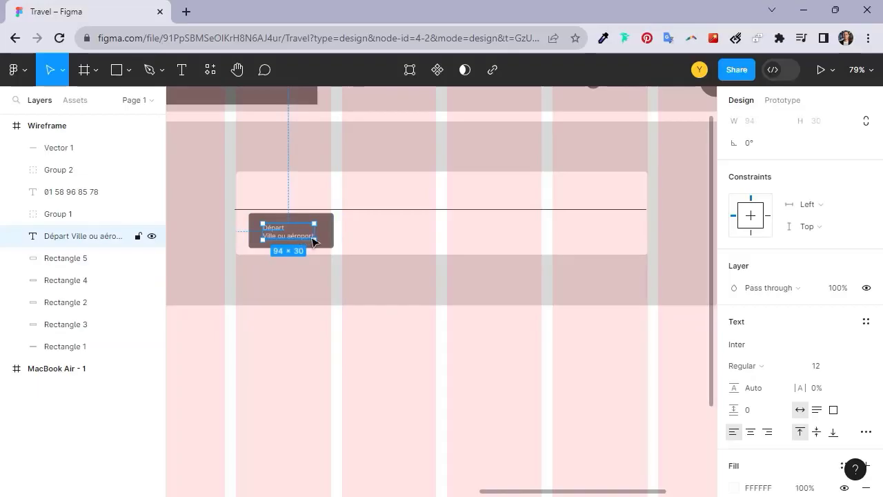
pyautogui.click(331, 236)
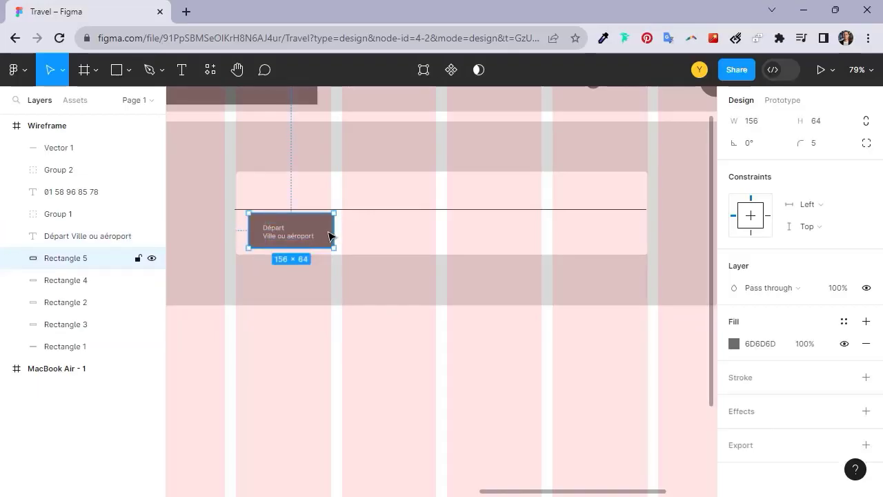
pyautogui.keyDown('shift'); pyautogui.click(308, 239); pyautogui.keyUp('shift')
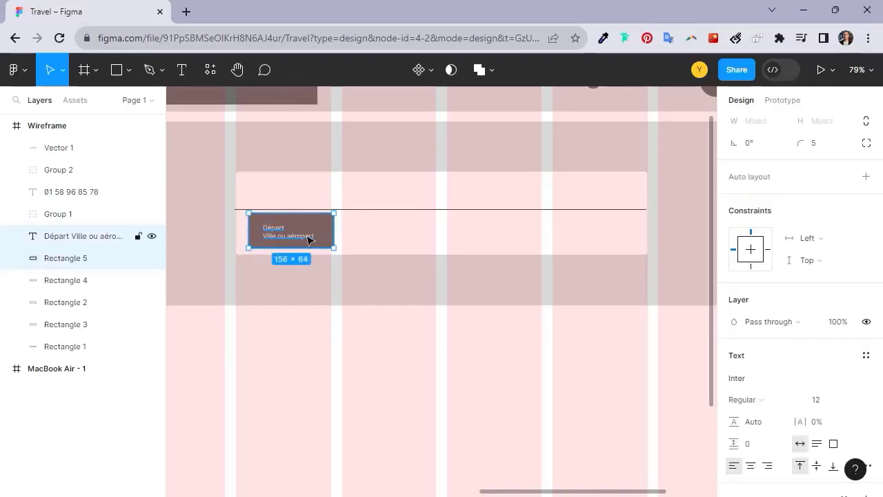
pyautogui.keyDown('alt'); pyautogui.moveTo(321, 229); pyautogui.dragTo(409, 227); pyautogui.keyUp('alt')
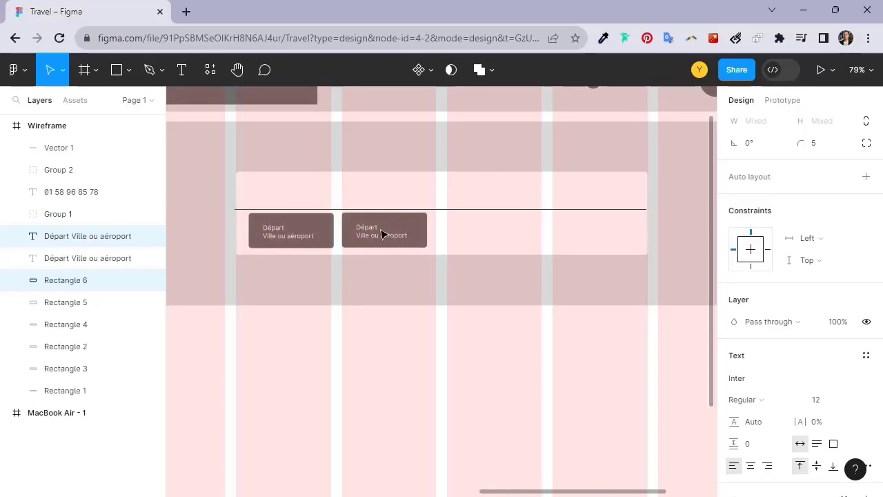
# - Change the copied field's text to "Déstination" / "Où voulez-vous aller ?" and centre it within its rectangle
pyautogui.doubleClick(378, 233)
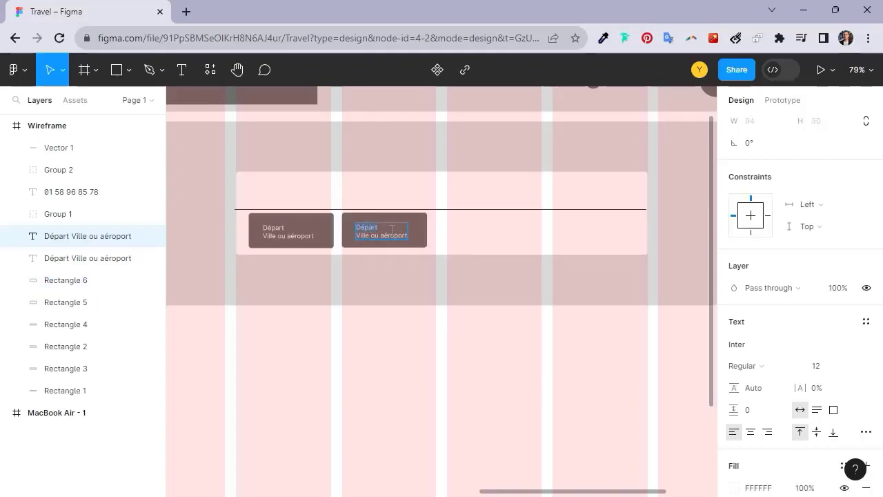
pyautogui.write('D')
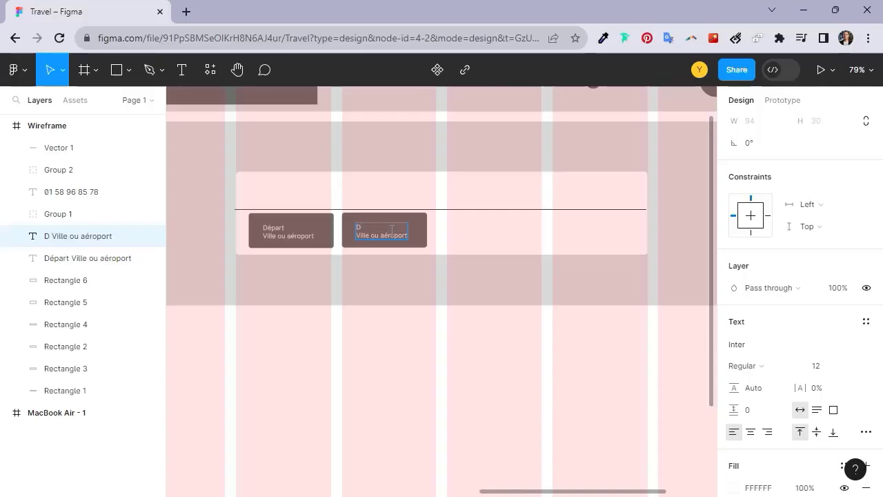
pyautogui.write('éstination')
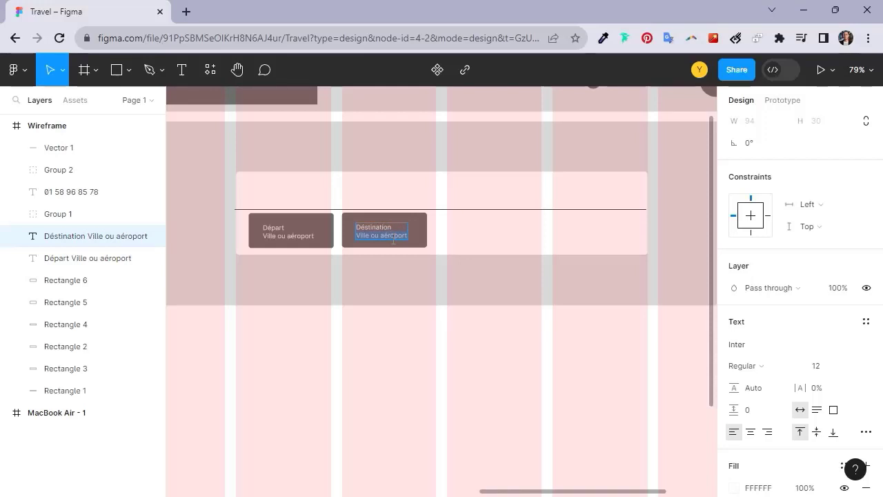
pyautogui.write('Où voul')
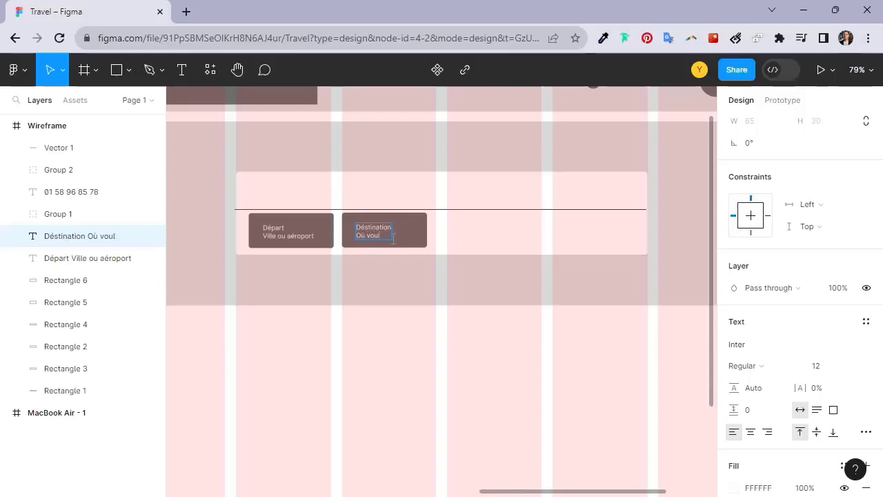
pyautogui.write('ez-vous aller ?')
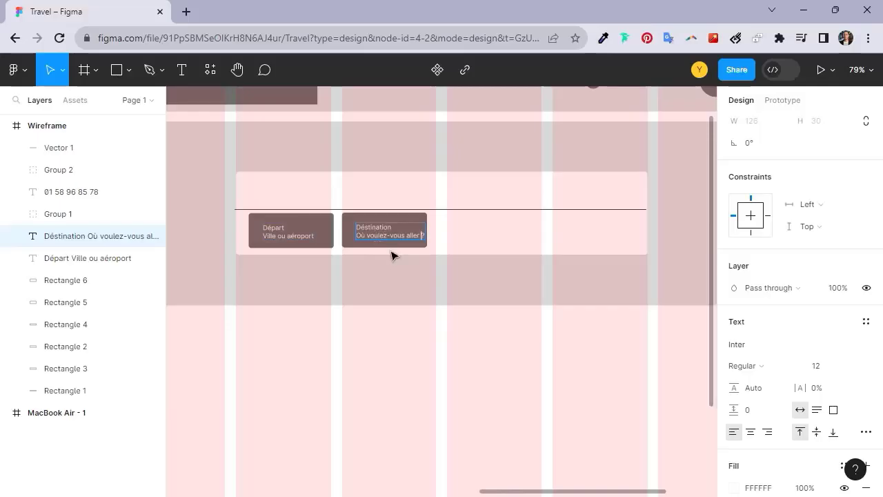
pyautogui.press('Escape')
pyautogui.moveTo(383, 240); pyautogui.dragTo(380, 238)
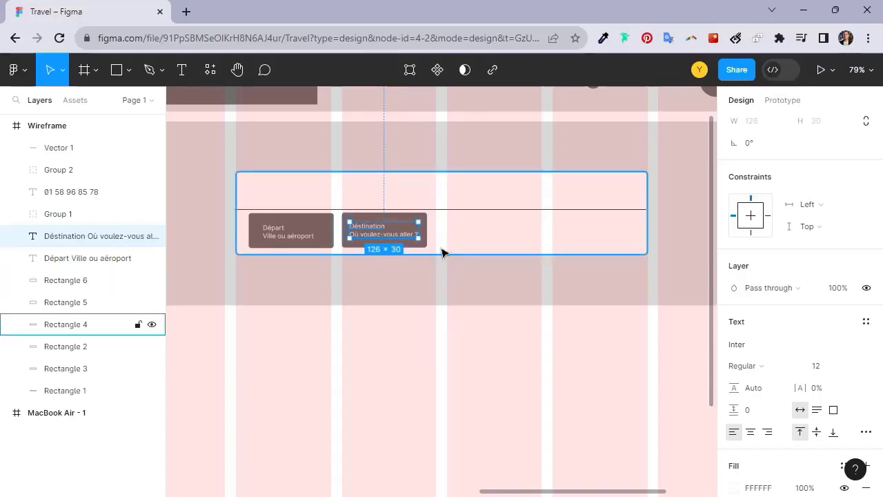
# - Duplicate the Déstination text together with its rectangle and place the copy to the right as a third field
pyautogui.scroll(1, 423, 230)
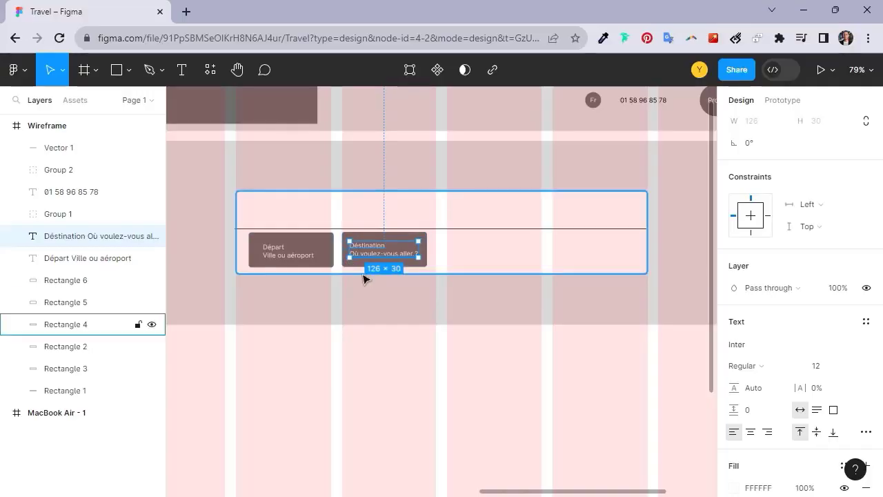
pyautogui.scroll(-5, 365, 276)
pyautogui.scroll(6, 380, 331)
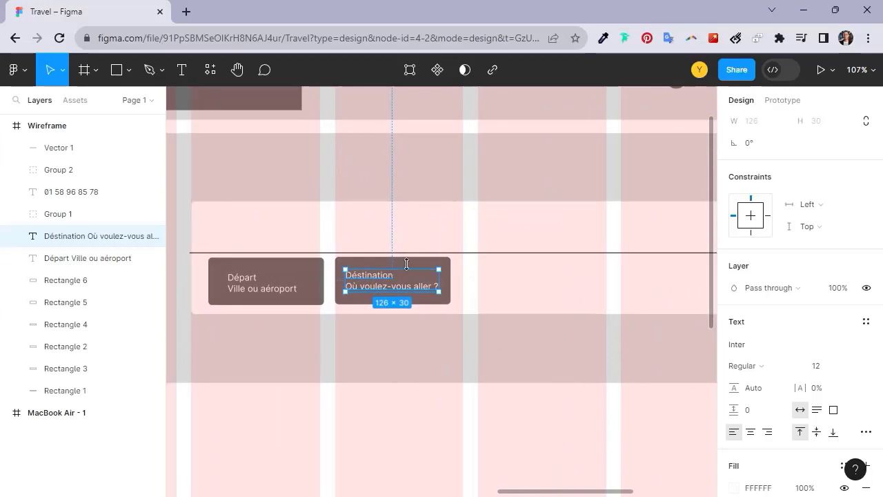
pyautogui.keyDown('shift'); pyautogui.click(407, 265); pyautogui.keyUp('shift')
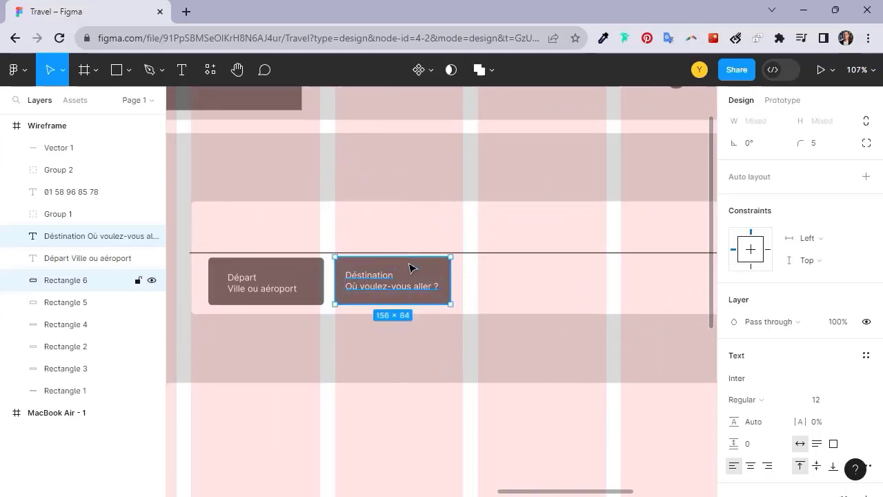
pyautogui.moveTo(408, 282); pyautogui.dragTo(543, 277)
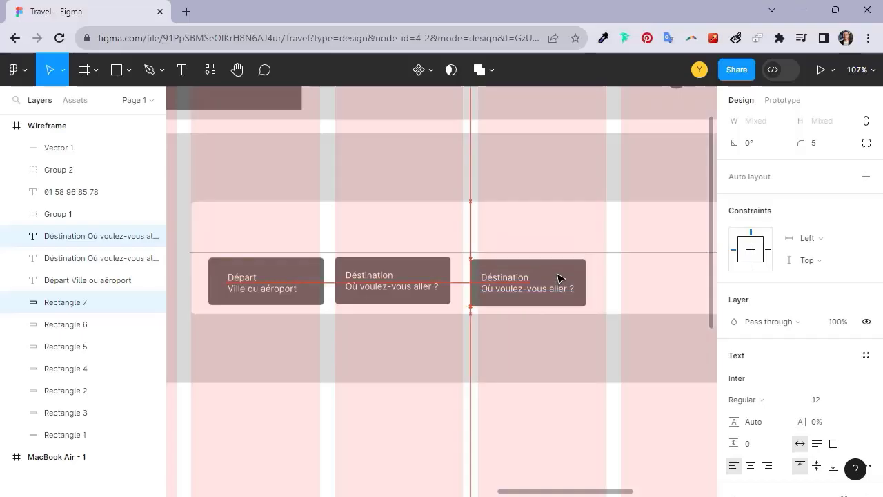
# - Change the third field's text to "Date de départ" / "Dim 20 Décembre"
pyautogui.doubleClick(519, 280)
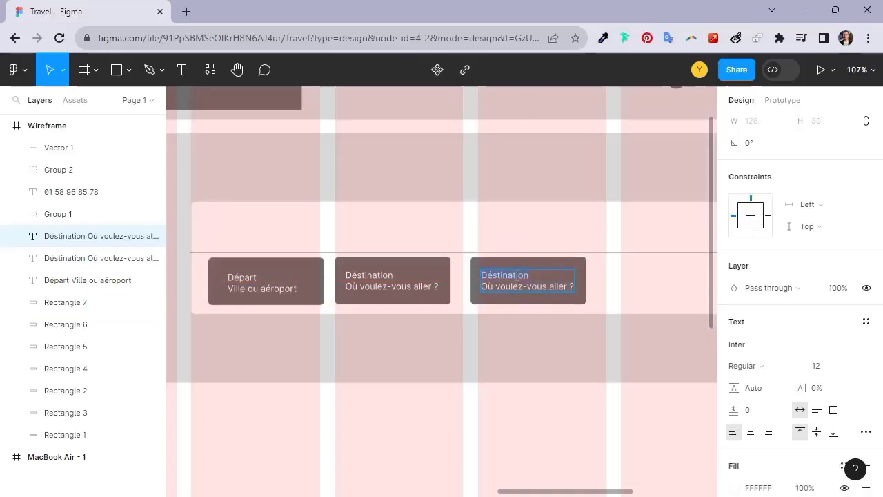
pyautogui.write('Da')
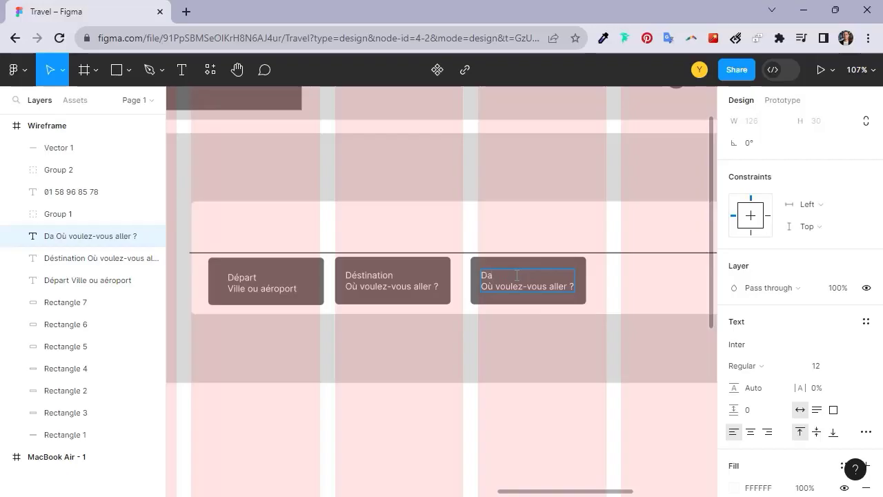
pyautogui.write('te de départ ')
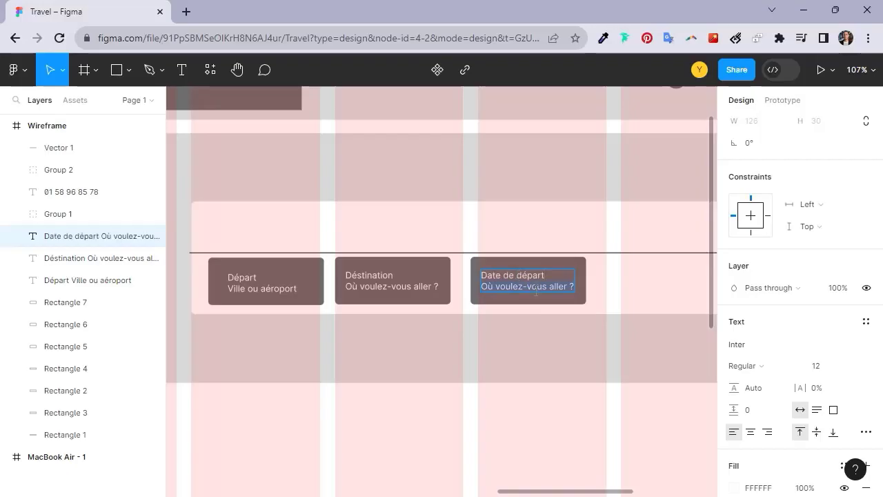
pyautogui.write('Dim 20 Déc')
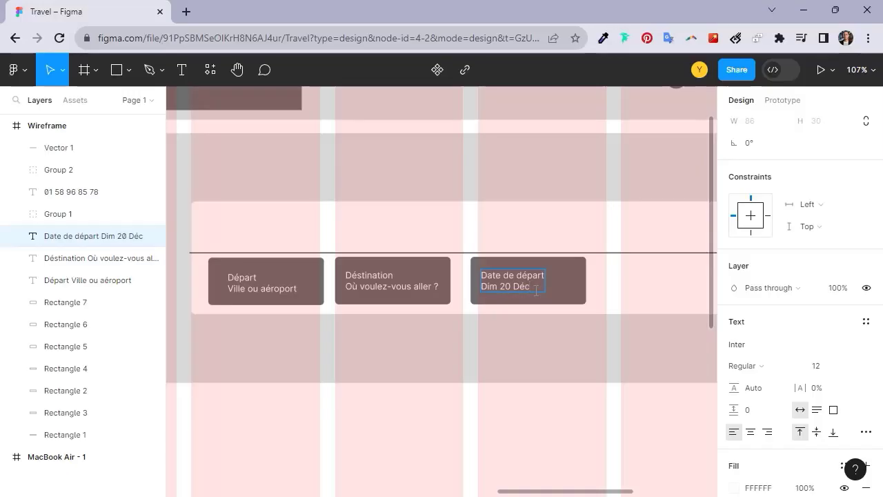
pyautogui.write('embre')
pyautogui.press('Escape')
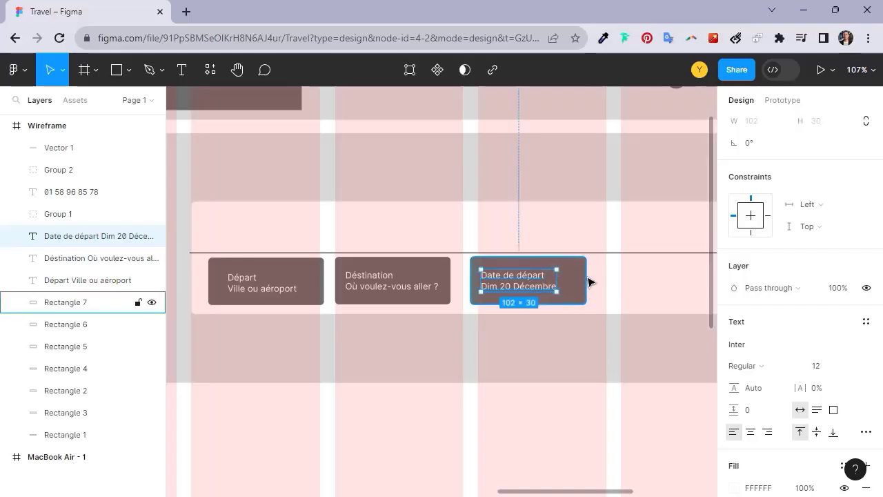
# - Widen the departure-date rectangle to about 292 × 64 and draw a vertical line about 30 high to the right of its text
pyautogui.moveTo(588, 280); pyautogui.dragTo(625, 286)
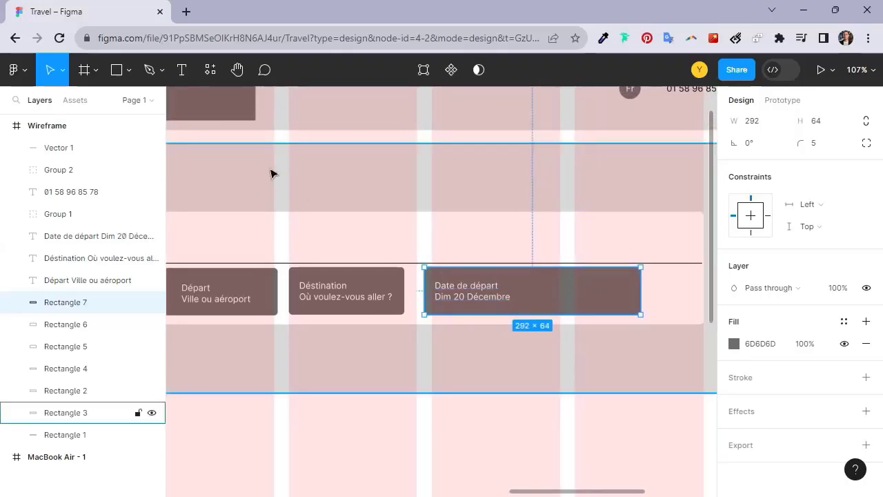
pyautogui.click(152, 71)
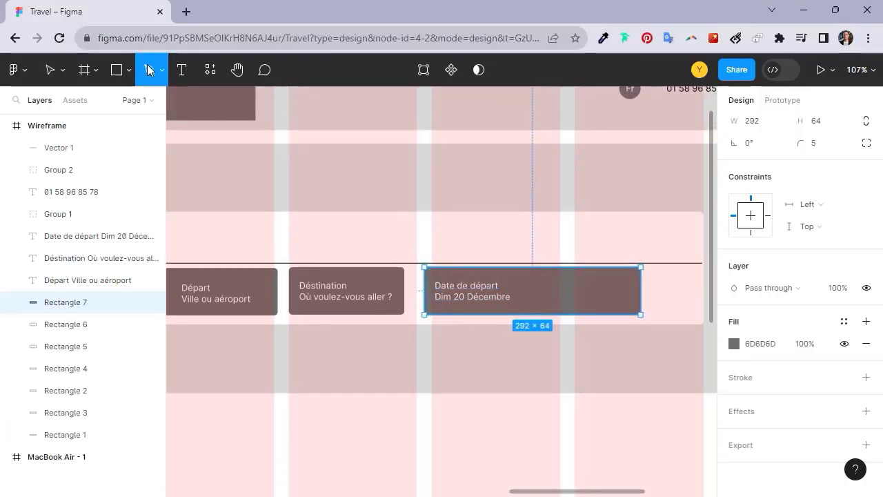
pyautogui.click(532, 279)
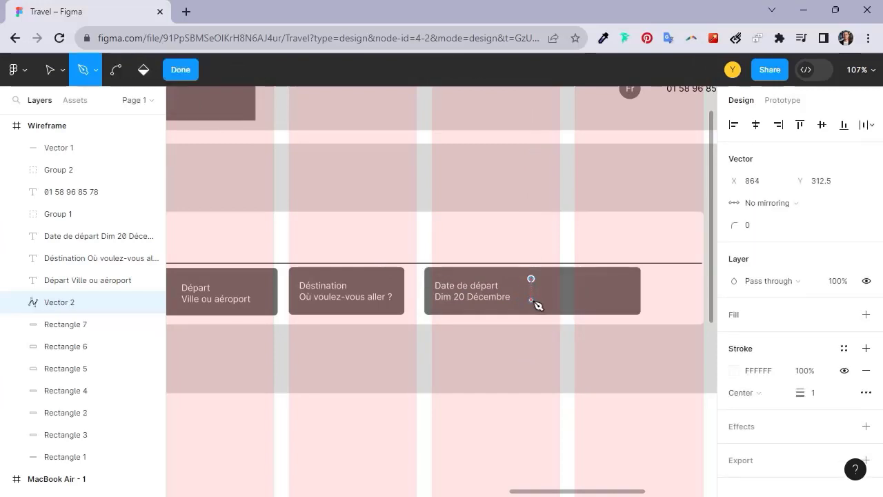
pyautogui.click(530, 301)
pyautogui.press('Escape')
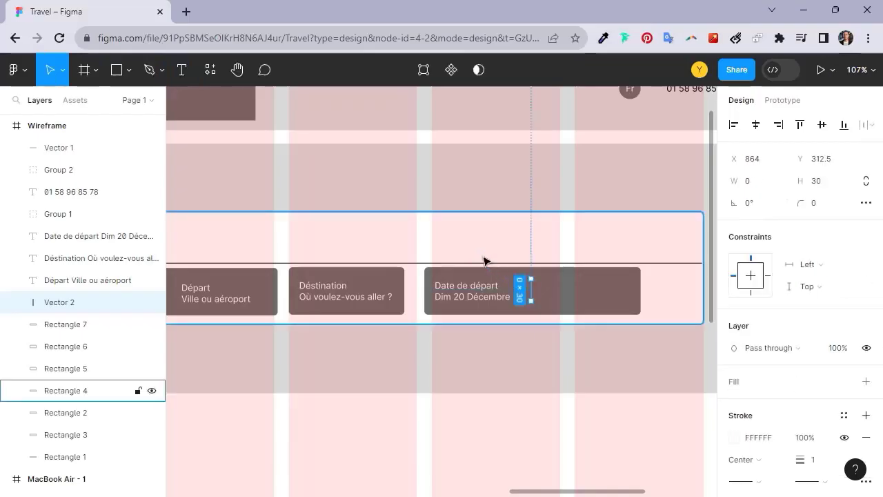
# - Duplicate the departure-date text to the right of the vertical line and change the copy's first line to "Date de retour"
pyautogui.click(467, 298)
pyautogui.moveTo(467, 298); pyautogui.dragTo(575, 290)
pyautogui.doubleClick(575, 289)
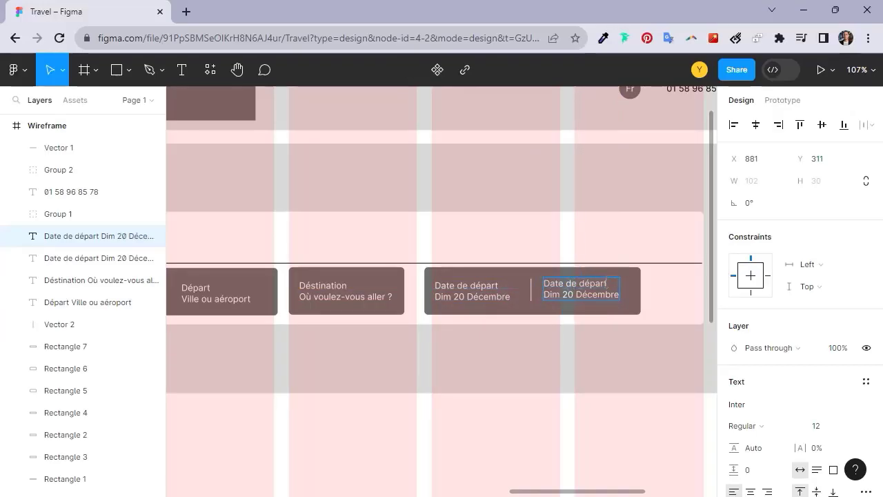
pyautogui.press('BackSpace')
pyautogui.press('BackSpace')
pyautogui.press('BackSpace')
pyautogui.press('BackSpace')
pyautogui.press('BackSpace')
pyautogui.press('BackSpace')
pyautogui.press('BackSpace')
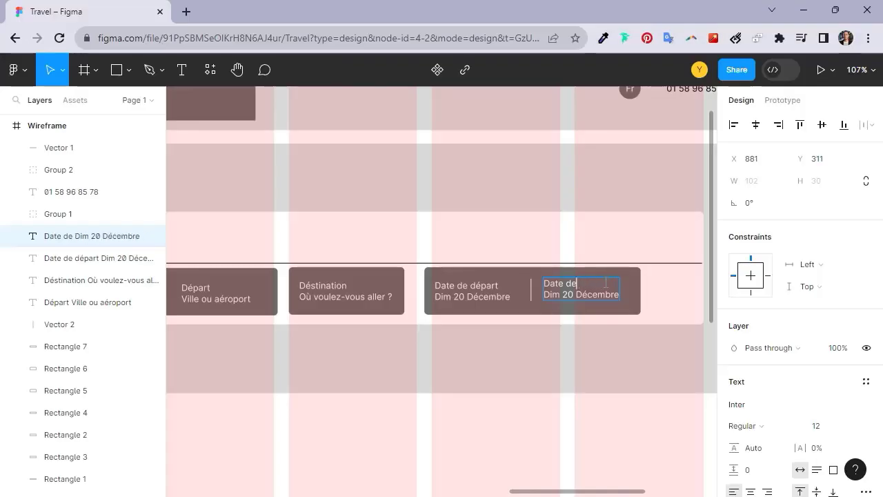
pyautogui.press('BackSpace')
pyautogui.write('e retour ')
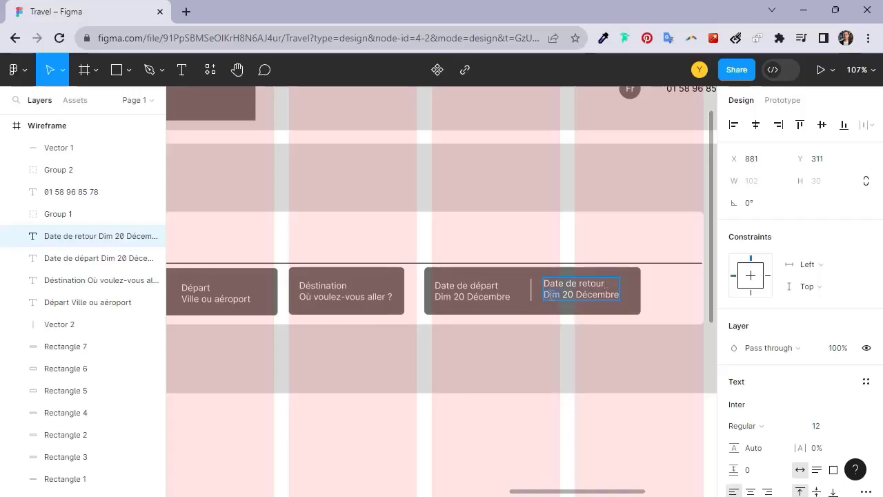
# - Change the return-date text's second line to "Lun 29 Décembre" and move the text slightly down to X 882, Y 317
pyautogui.write('Lun')
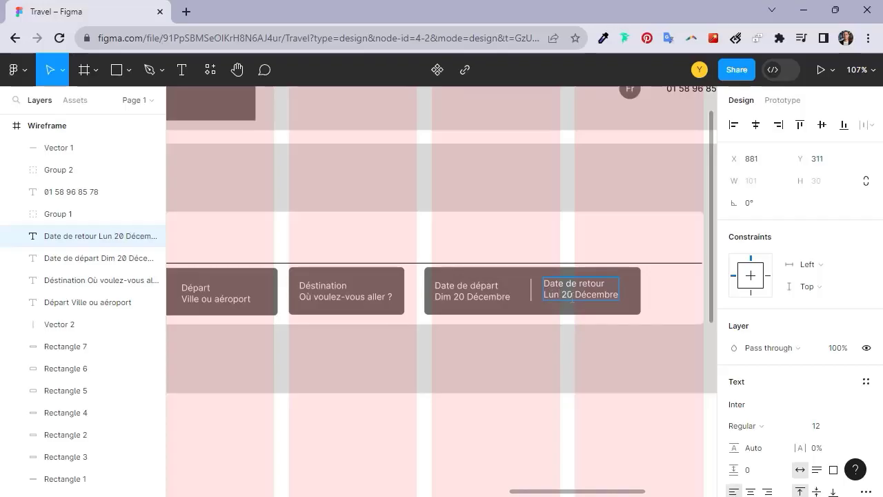
pyautogui.press('BackSpace')
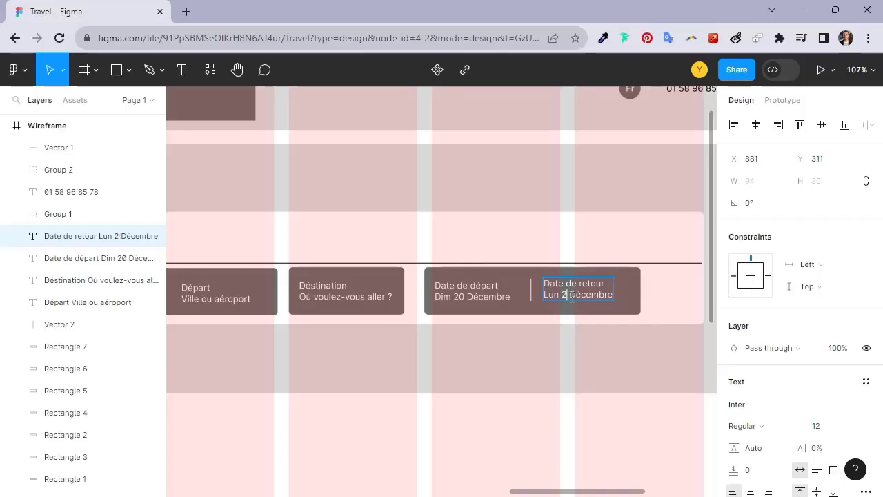
pyautogui.write('9')
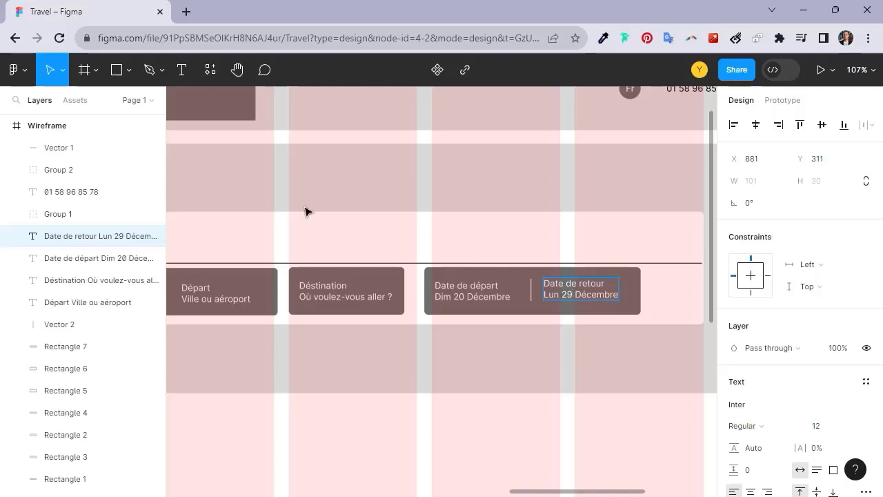
pyautogui.click(571, 315)
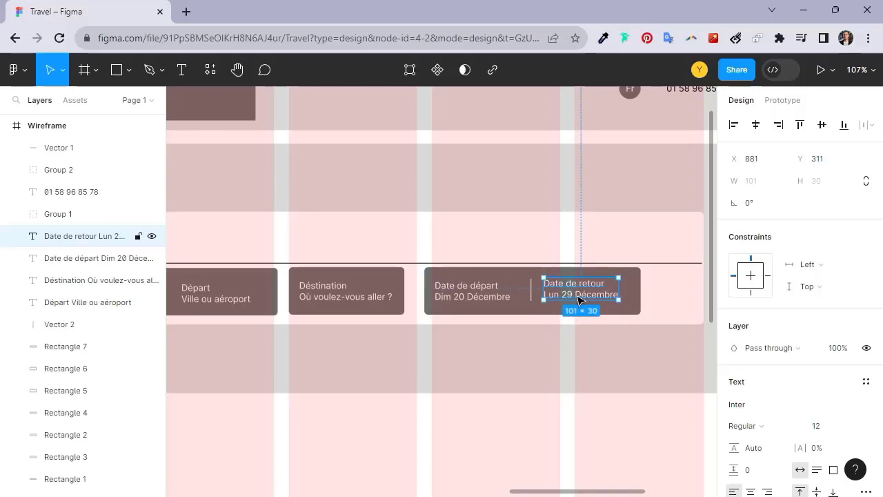
pyautogui.moveTo(579, 301); pyautogui.dragTo(581, 306)
# - Group the departure-date text, the return-date text, the vertical line between them and their rectangle
pyautogui.hscroll(3, 580, 305)
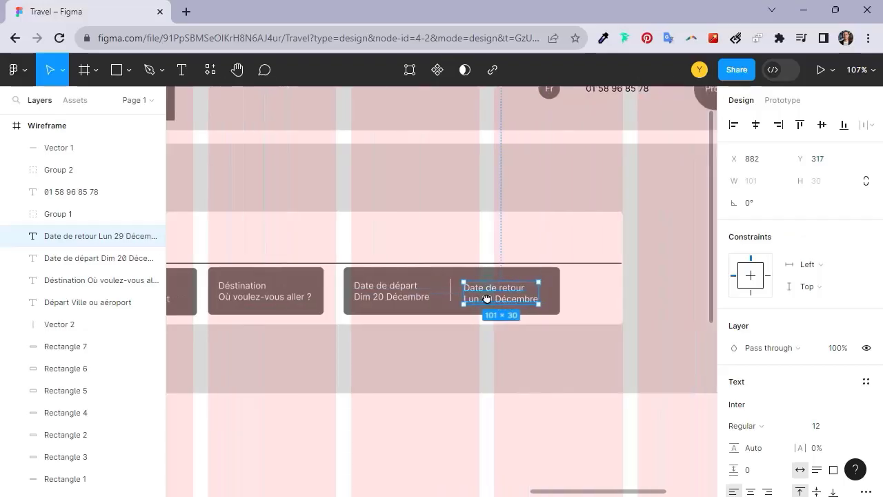
pyautogui.scroll(-2, 550, 321)
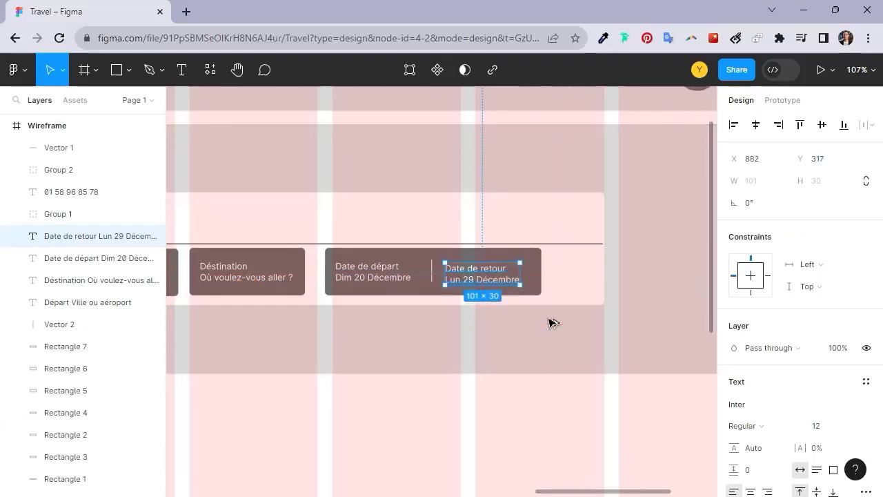
pyautogui.scroll(-2, 550, 319)
pyautogui.hscroll(-2, 397, 292)
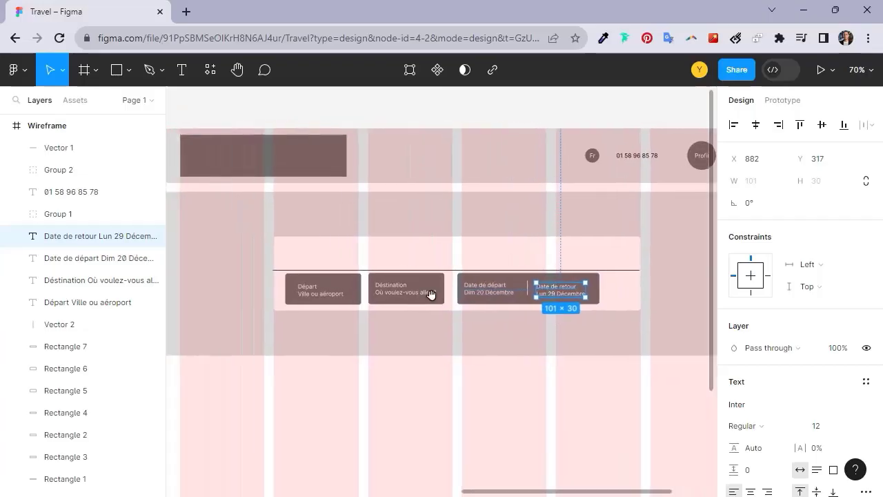
pyautogui.click(344, 299)
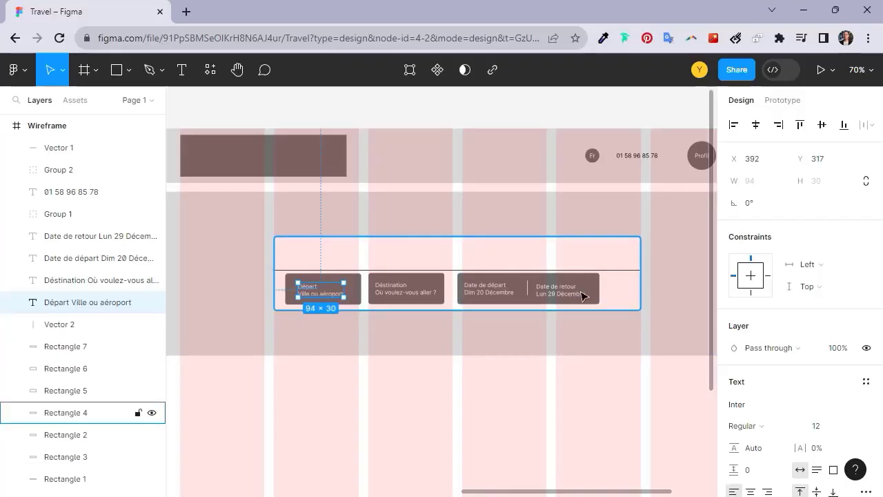
pyautogui.moveTo(518, 285); pyautogui.dragTo(531, 302)
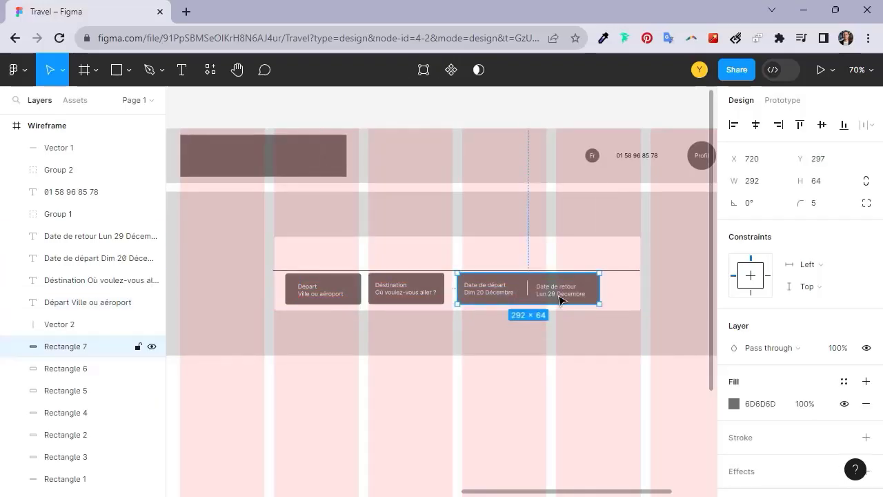
pyautogui.click(562, 295)
pyautogui.keyDown('shift'); pyautogui.click(503, 292); pyautogui.keyUp('shift')
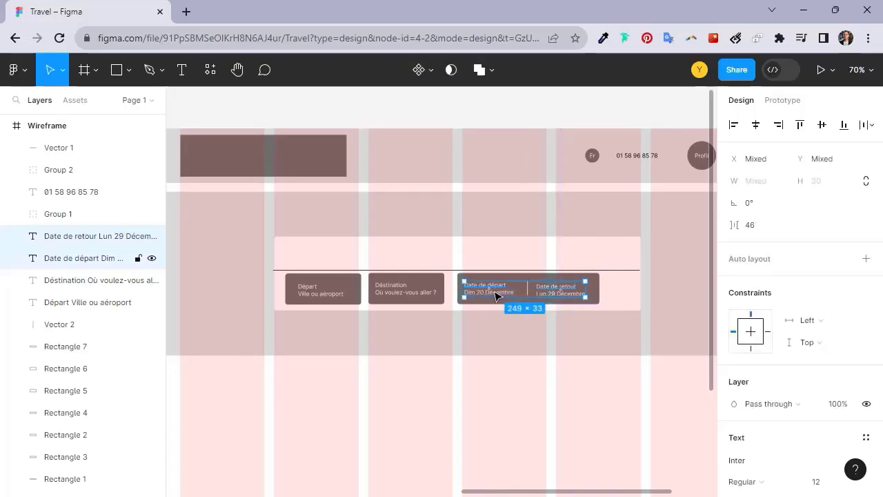
pyautogui.keyDown('shift'); pyautogui.click(530, 294); pyautogui.keyUp('shift')
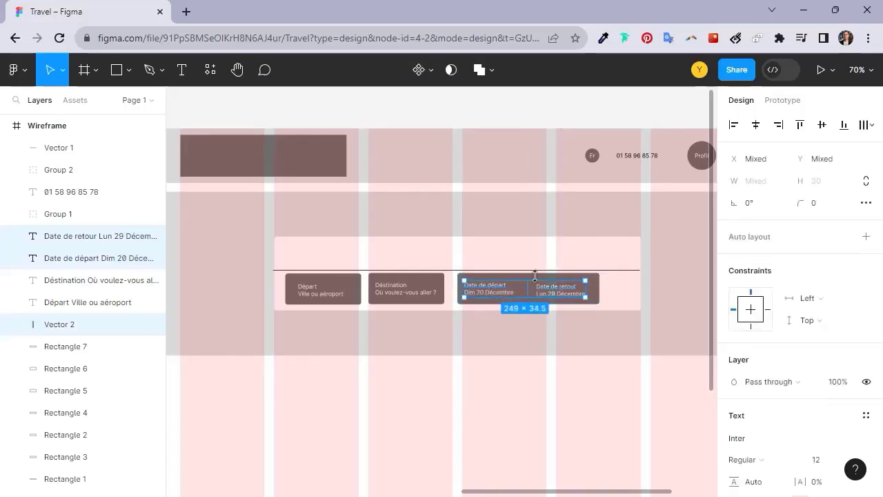
pyautogui.keyDown('shift'); pyautogui.click(598, 297); pyautogui.keyUp('shift')
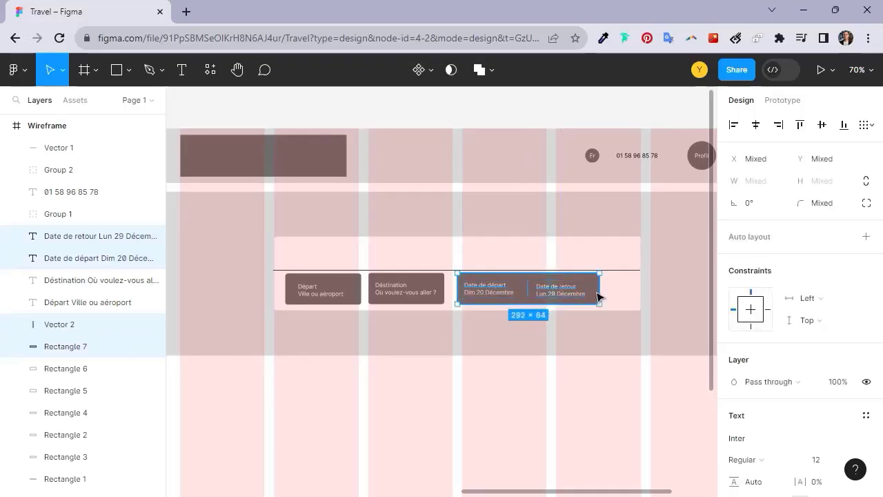
pyautogui.hotkey('ctrl', 'g')
# - Group the Déstination text with its rectangle, and the Départ text with its own rectangle
pyautogui.click(432, 299)
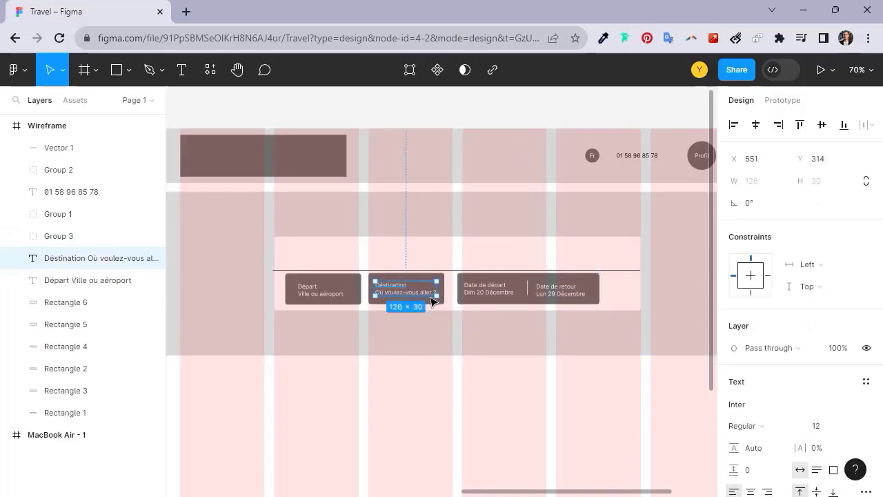
pyautogui.keyDown('shift'); pyautogui.click(423, 276); pyautogui.keyUp('shift')
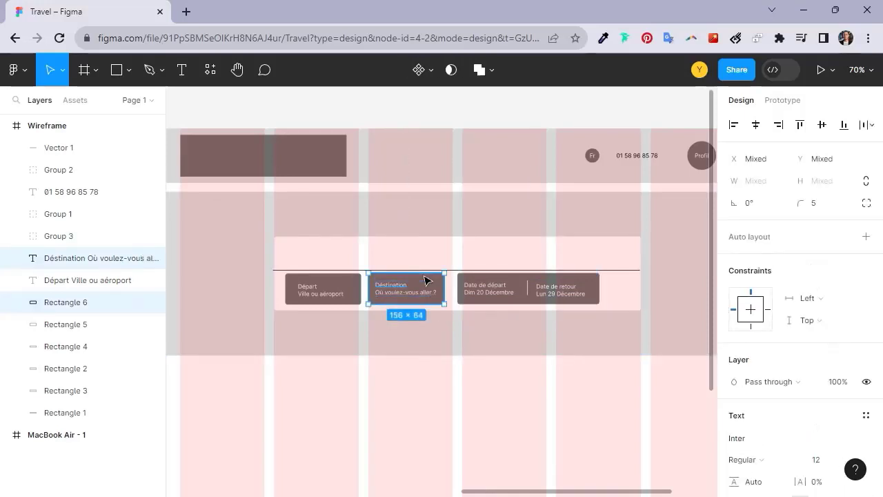
pyautogui.hotkey('ctrl', 'g')
pyautogui.click(327, 294)
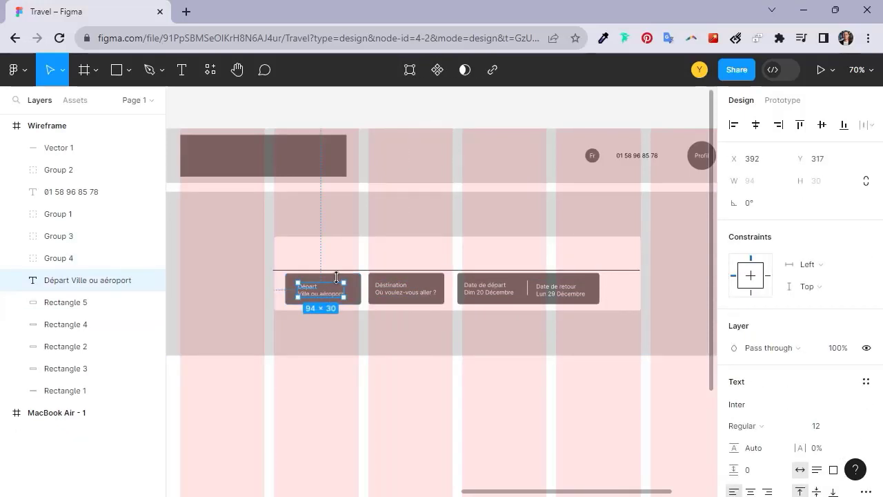
pyautogui.keyDown('shift'); pyautogui.click(356, 285); pyautogui.keyUp('shift')
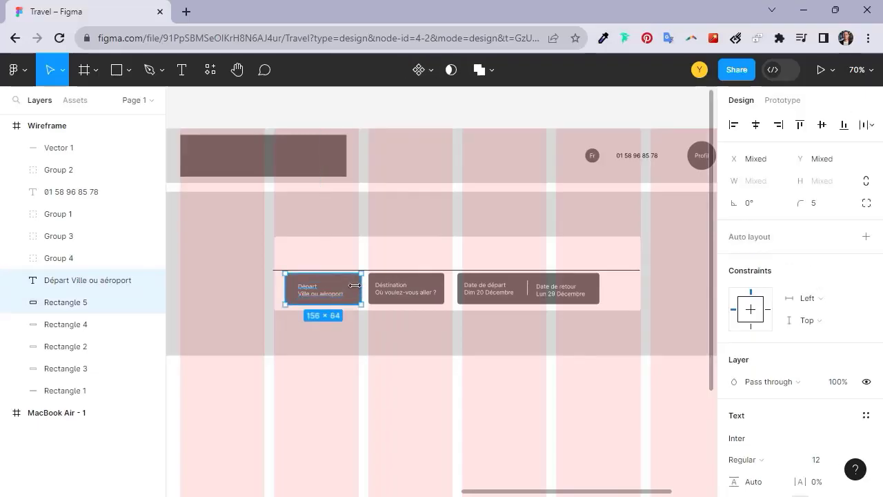
pyautogui.hotkey('ctrl', 'g')
# - Shrink the three field groups together horizontally to a combined width of about 504
pyautogui.keyDown('shift'); pyautogui.click(501, 290); pyautogui.keyUp('shift')
pyautogui.keyDown('shift'); pyautogui.click(404, 290); pyautogui.keyUp('shift')
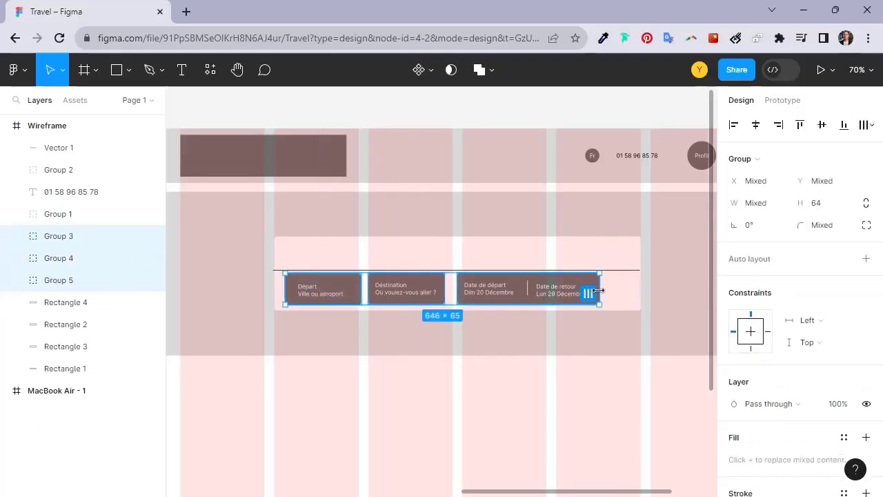
pyautogui.moveTo(597, 291); pyautogui.dragTo(531, 289)
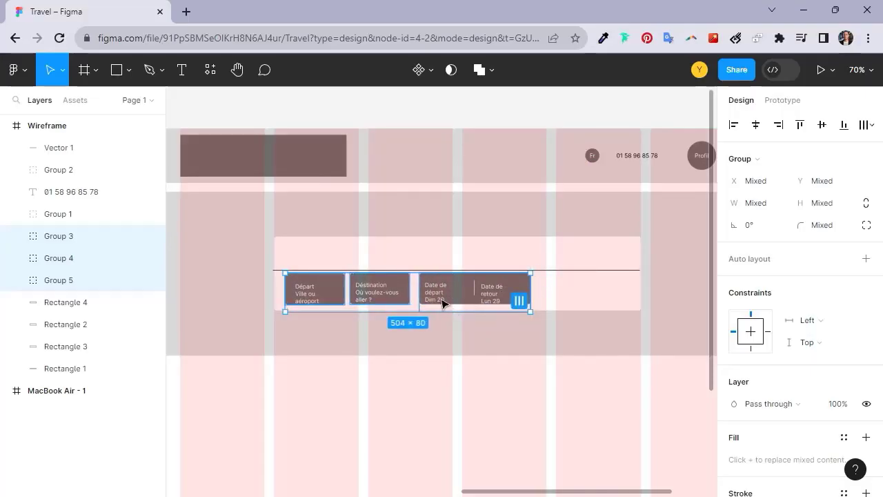
# - Widen the departure-date text box to 102 and the return-date text box enough to fit each text on two lines
pyautogui.scroll(1, 445, 306)
pyautogui.scroll(3, 480, 314)
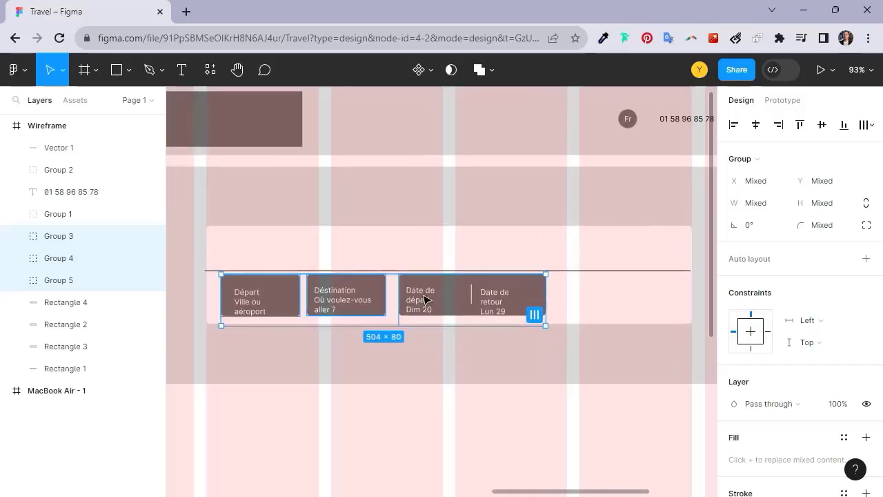
pyautogui.click(468, 302)
pyautogui.doubleClick(426, 302)
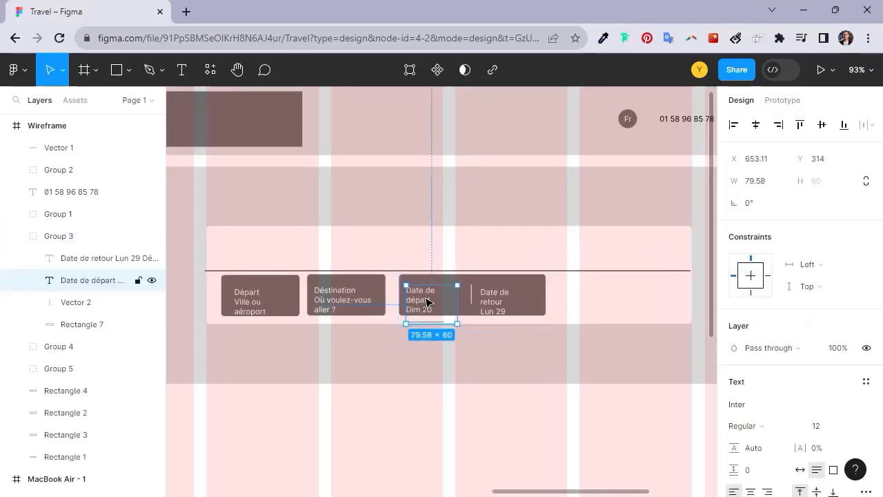
pyautogui.moveTo(457, 296); pyautogui.dragTo(471, 296)
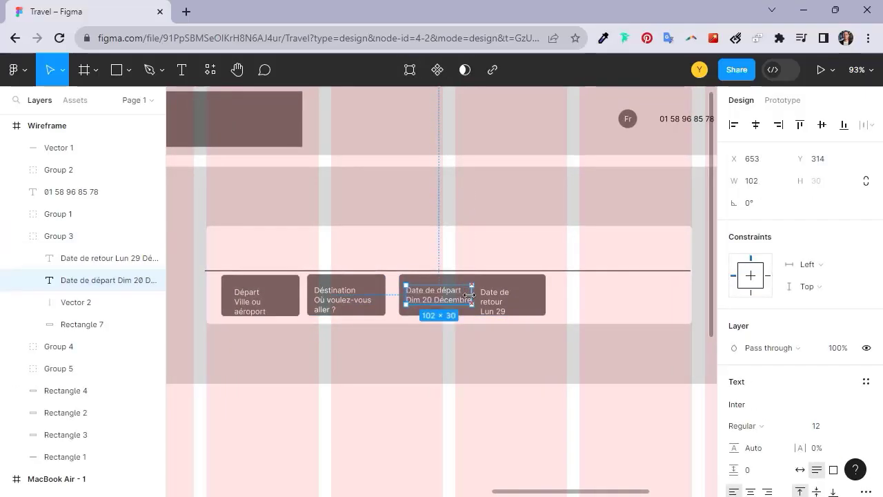
pyautogui.click(510, 307)
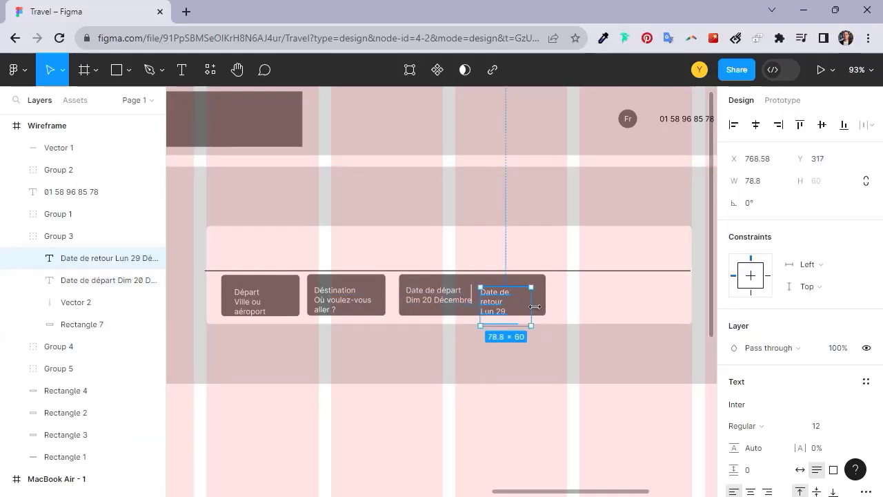
pyautogui.moveTo(532, 307); pyautogui.dragTo(497, 300)
# - Extend the Déstination text box on both sides to a width of 122, spanning its rectangle
pyautogui.click(336, 308)
pyautogui.doubleClick(336, 303)
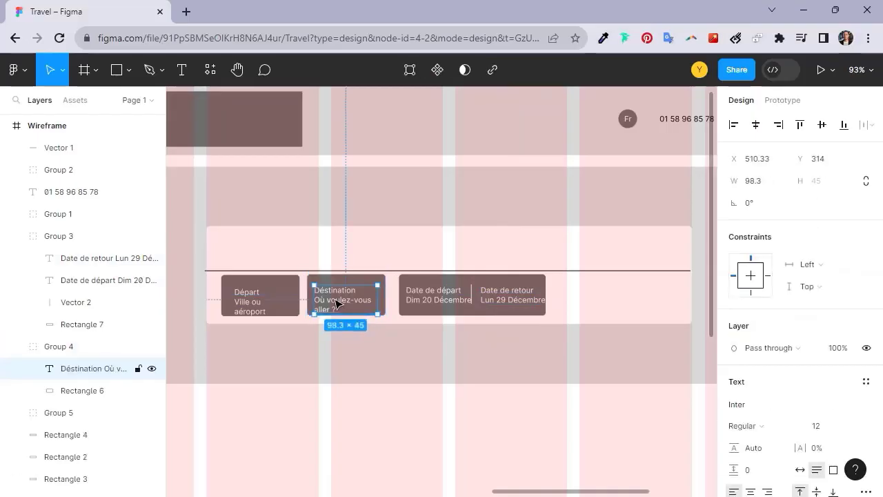
pyautogui.moveTo(378, 290); pyautogui.dragTo(382, 291)
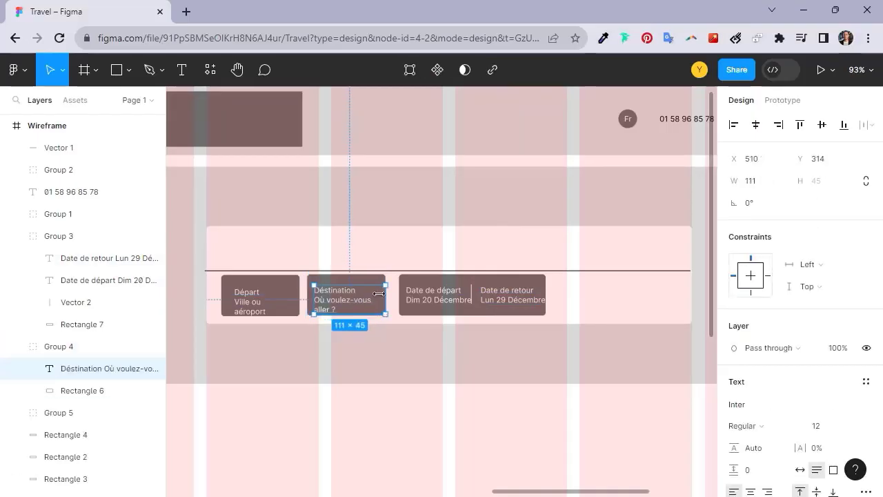
pyautogui.moveTo(311, 299); pyautogui.dragTo(307, 300)
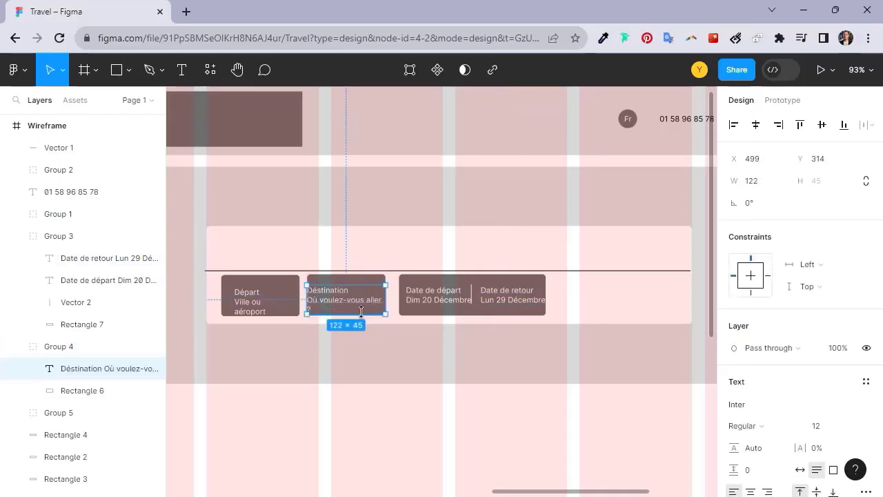
# - Widen the Départ text box to 106 and center it horizontally in its rectangle at X 374
pyautogui.click(241, 301)
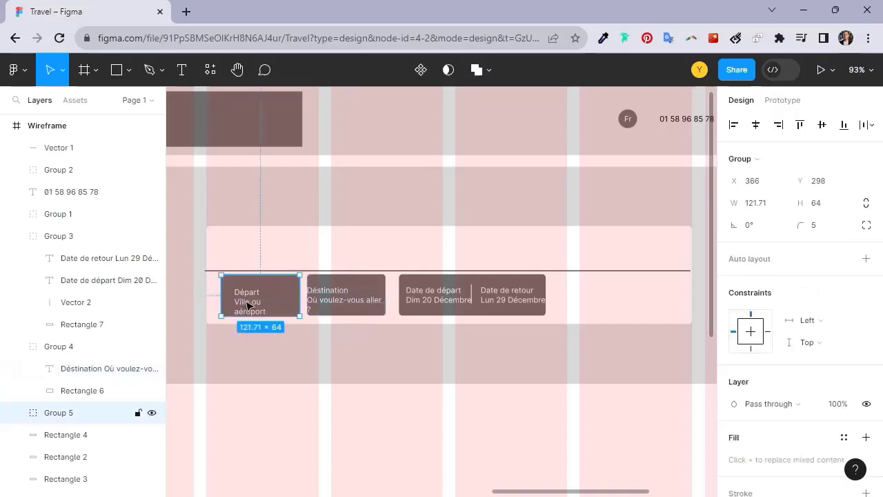
pyautogui.doubleClick(252, 301)
pyautogui.moveTo(282, 301); pyautogui.dragTo(244, 301)
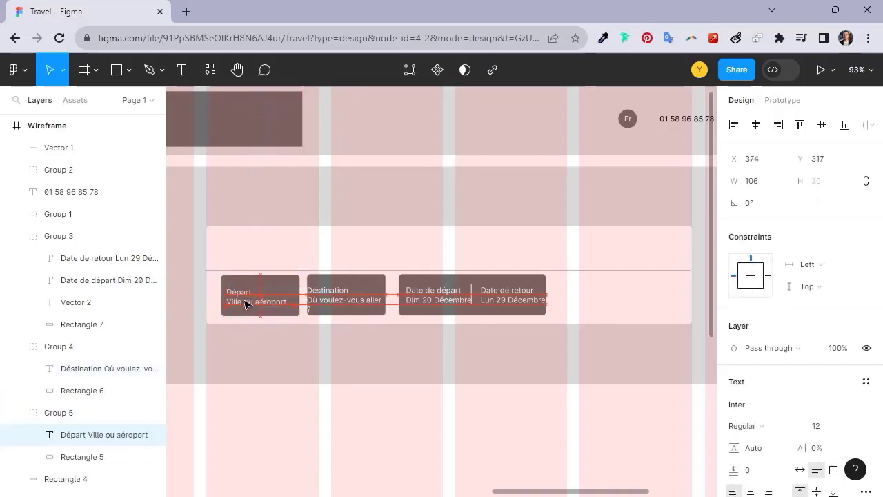
# - Remove the space before the question mark in the Déstination text to make it "Où voulez-vous aller?"
pyautogui.doubleClick(316, 311)
pyautogui.doubleClick(318, 310)
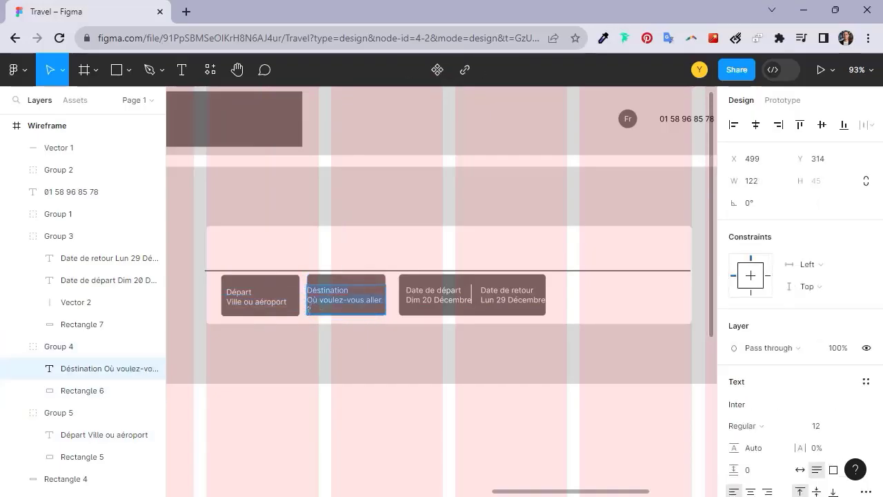
pyautogui.press('BackSpace')
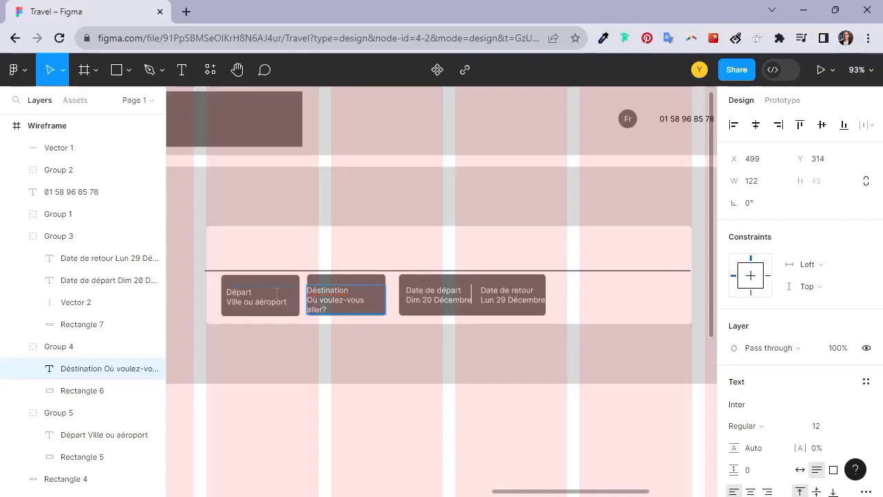
pyautogui.press('Escape')
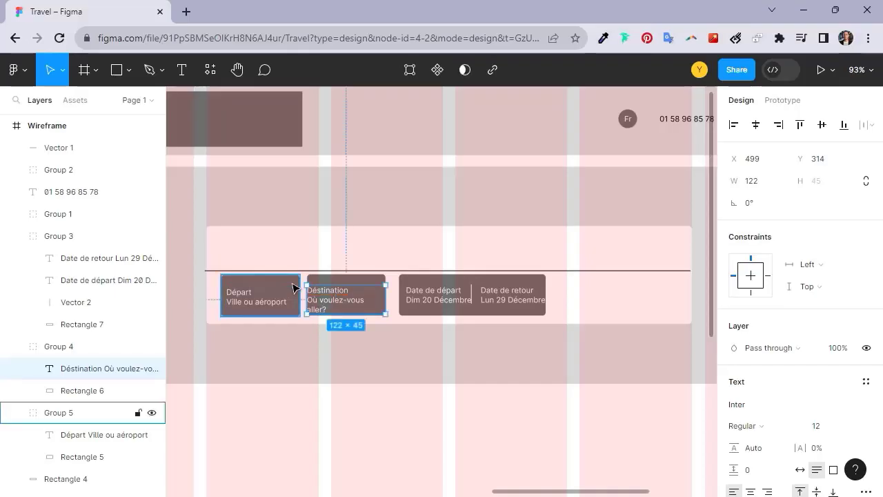
# - Widen the Départ rectangle and the Déstination group together to a combined width of about 270
pyautogui.keyDown('shift'); pyautogui.click(354, 280); pyautogui.keyUp('shift')
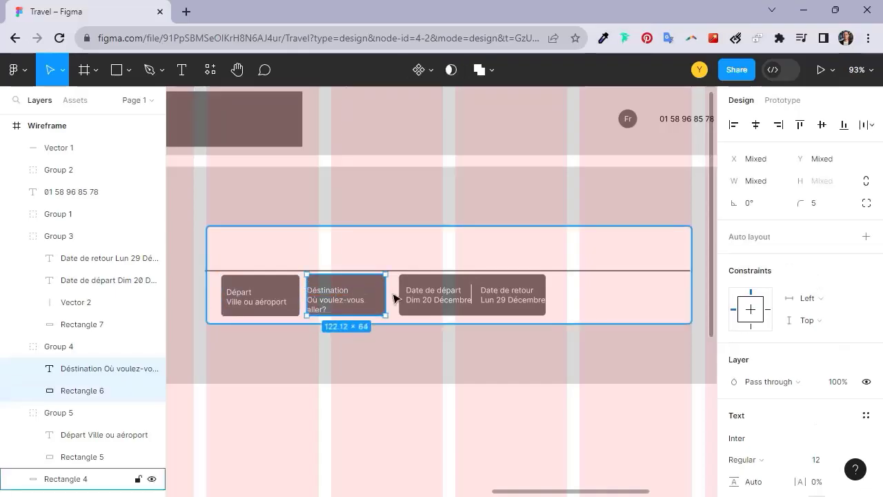
pyautogui.click(292, 286)
pyautogui.keyDown('shift'); pyautogui.click(377, 298); pyautogui.keyUp('shift')
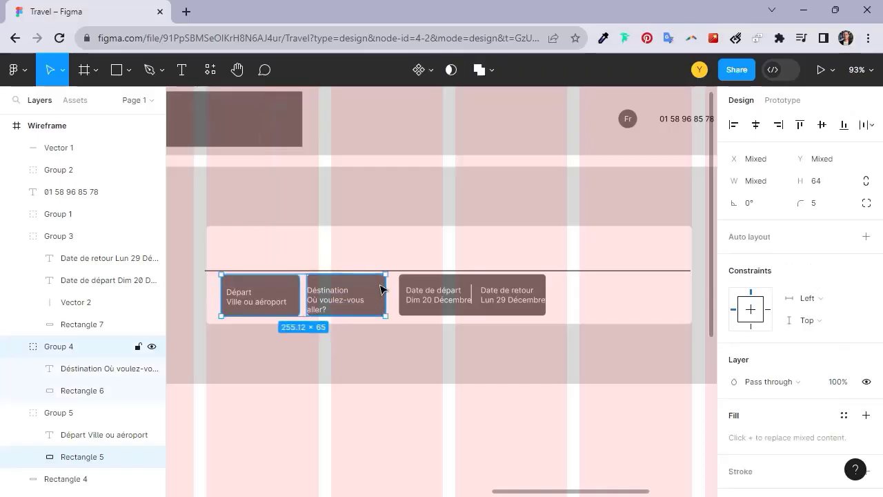
pyautogui.moveTo(391, 292); pyautogui.dragTo(401, 292)
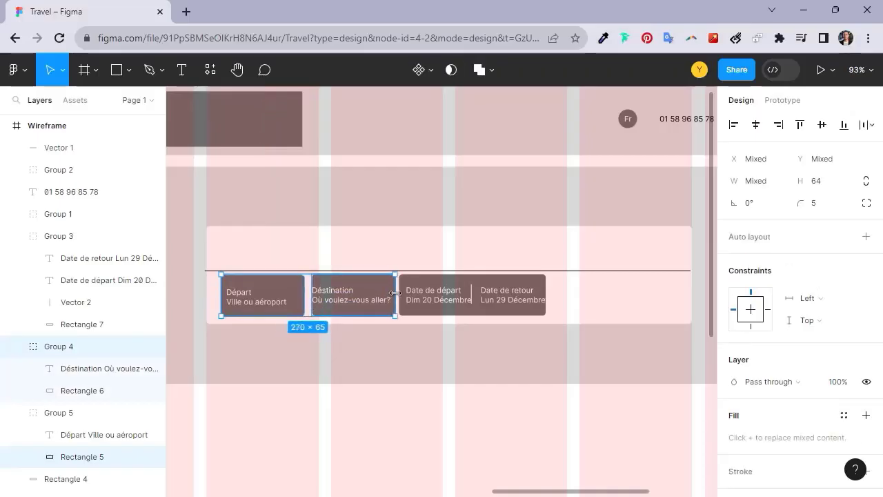
# - Move the date group right to X 655, away from the Déstination field
pyautogui.click(455, 291)
pyautogui.moveTo(456, 290); pyautogui.dragTo(464, 290)
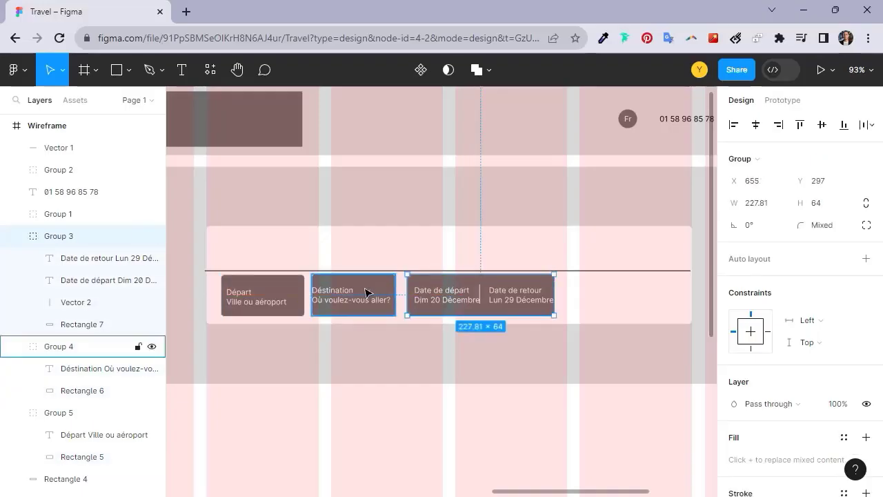
pyautogui.hscroll(3, 366, 292)
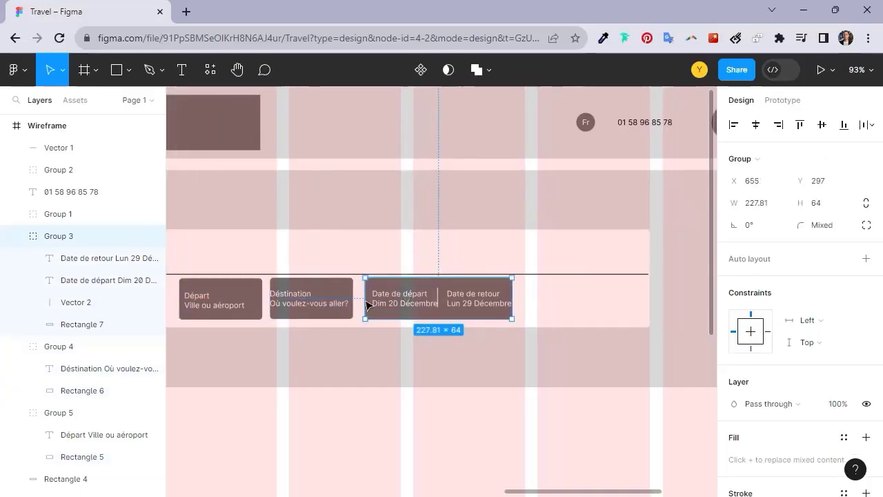
# - Duplicate the Déstination group beyond the date group at X 903 and change the copy's text to "Voyageurs" with "Adultes" on the second line
pyautogui.click(325, 296)
pyautogui.moveTo(325, 296); pyautogui.dragTo(581, 295)
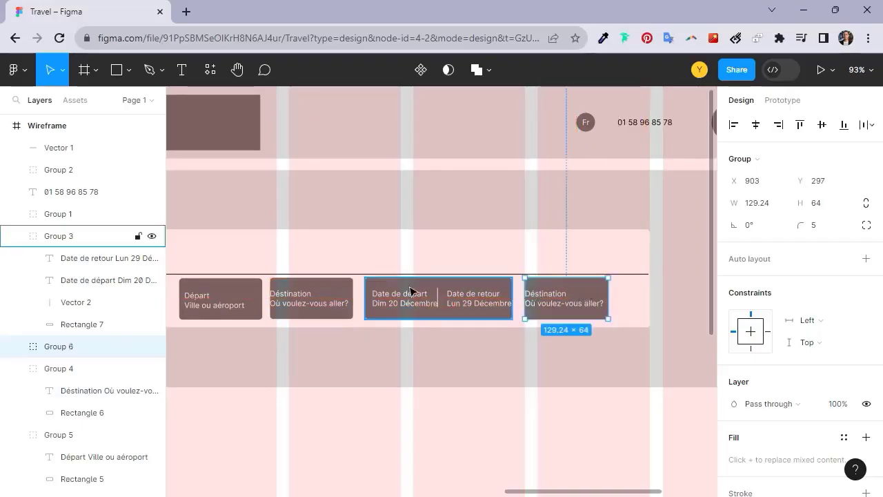
pyautogui.doubleClick(549, 305)
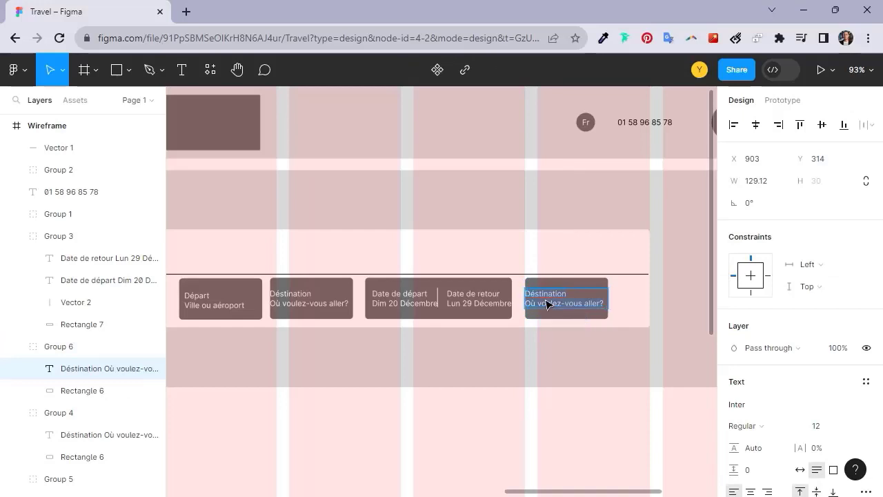
pyautogui.write('Vo')
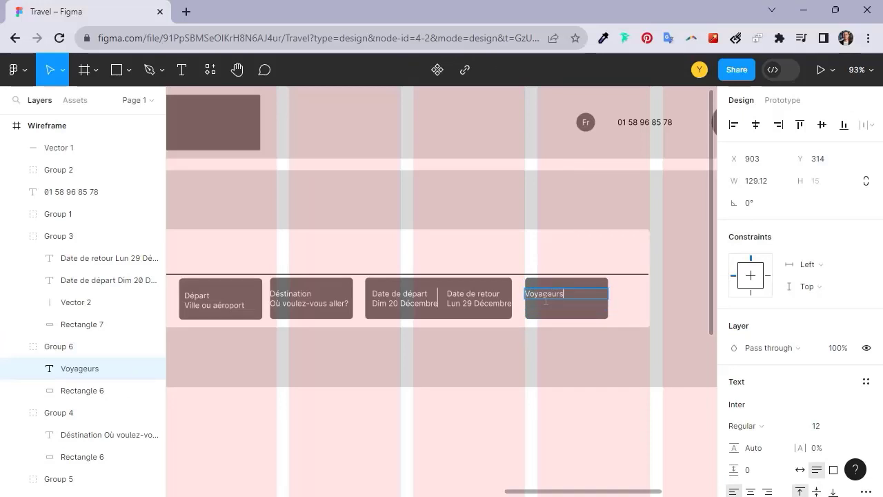
pyautogui.write('yageurs')
pyautogui.press('Return')
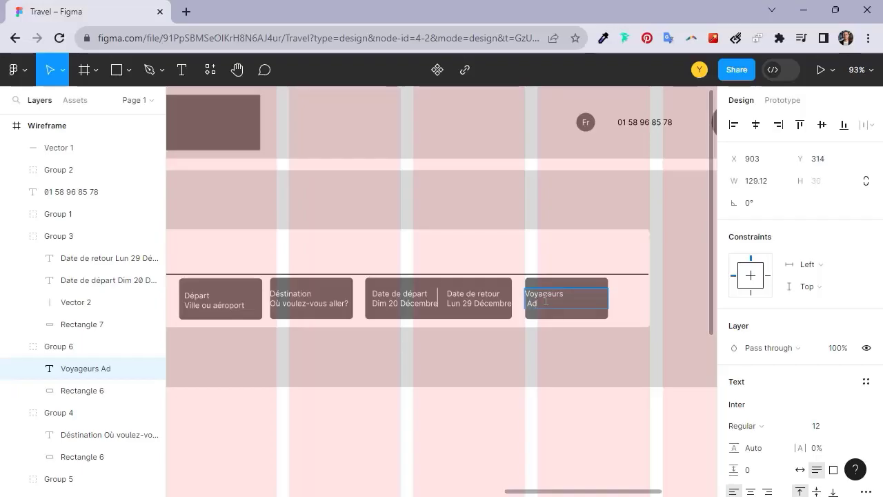
pyautogui.write('Adultes')
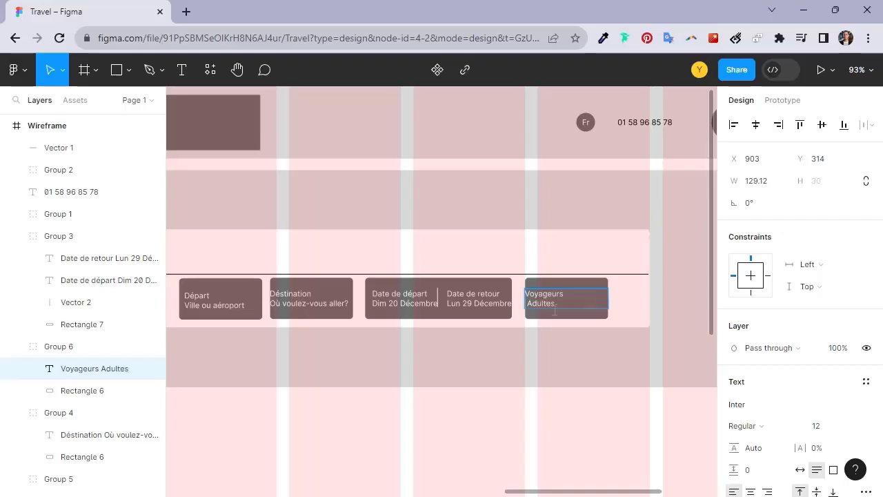
pyautogui.press('Escape')
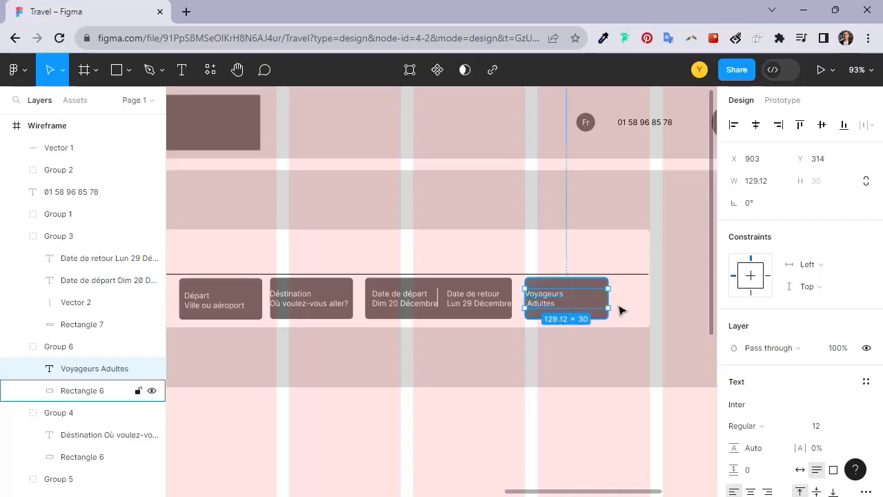
# - Narrow the Voyageurs rectangle and place a smaller 53 × 44 copy of it to its right as the search button
pyautogui.click(596, 280)
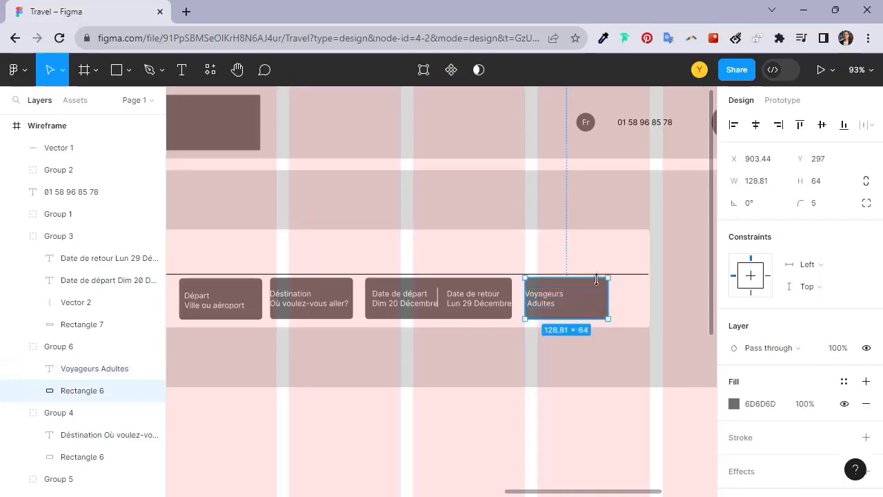
pyautogui.moveTo(609, 297); pyautogui.dragTo(636, 306)
pyautogui.moveTo(582, 297); pyautogui.dragTo(625, 306)
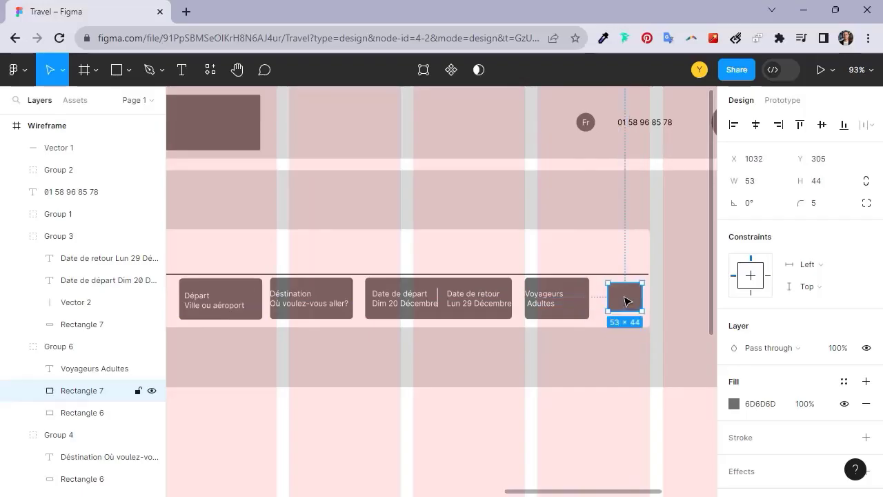
# - Add a "Recherche" text on the small search button rectangle
pyautogui.press('t')
pyautogui.click(564, 303)
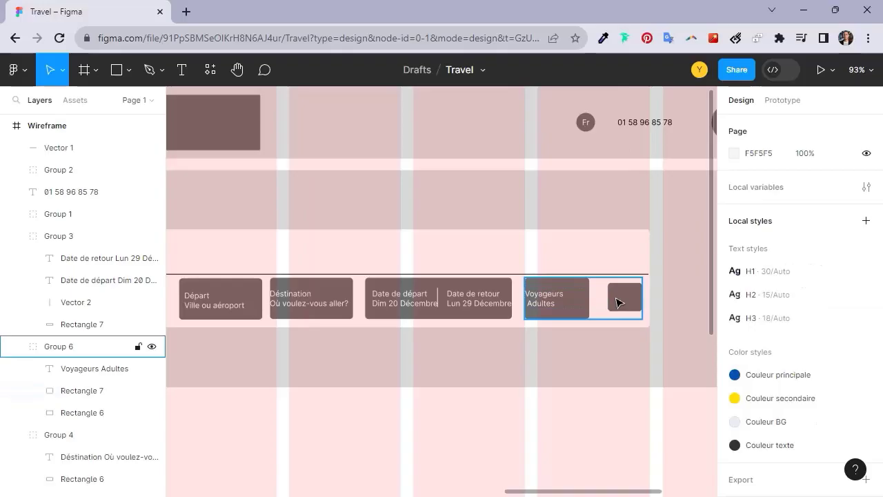
pyautogui.doubleClick(618, 302)
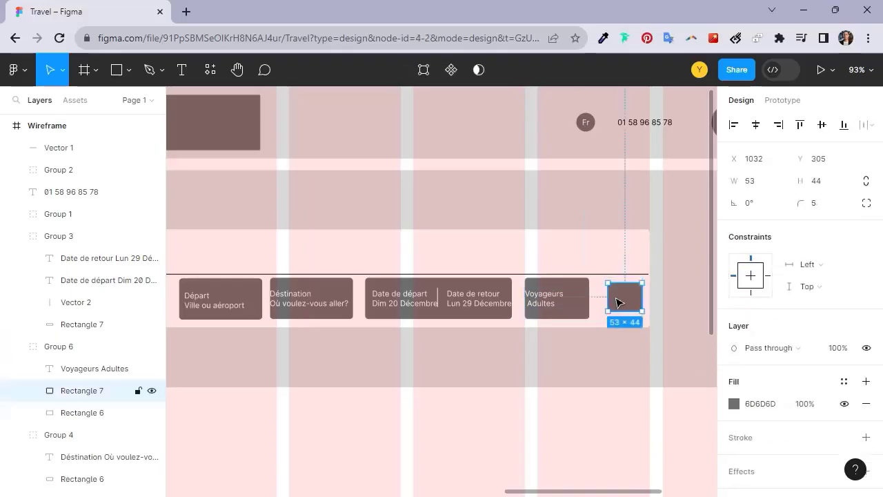
pyautogui.click(183, 70)
pyautogui.click(614, 299)
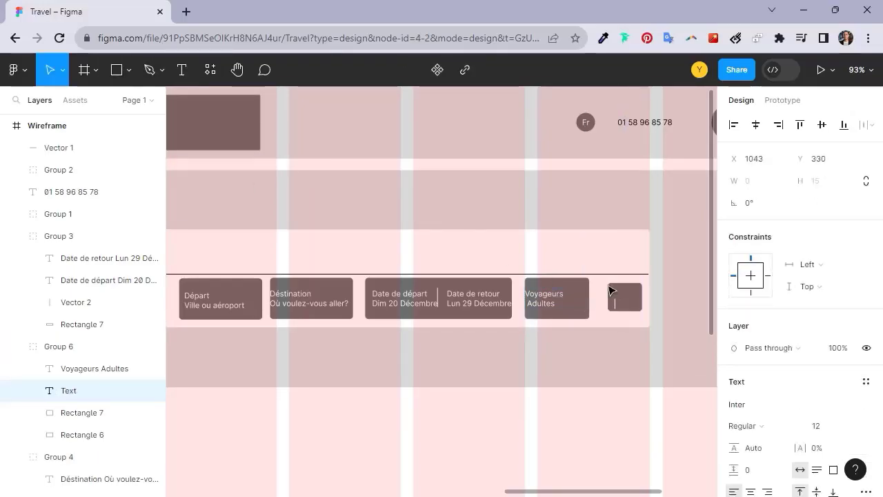
pyautogui.write('Recherche')
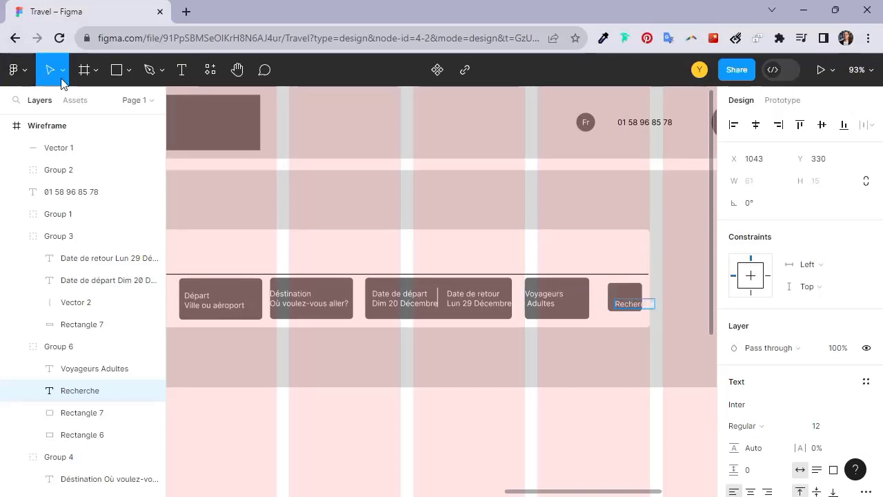
# - Widen the search button rectangle to 74 × 44 at X 1021 and center the Recherche text inside it
pyautogui.click(631, 295)
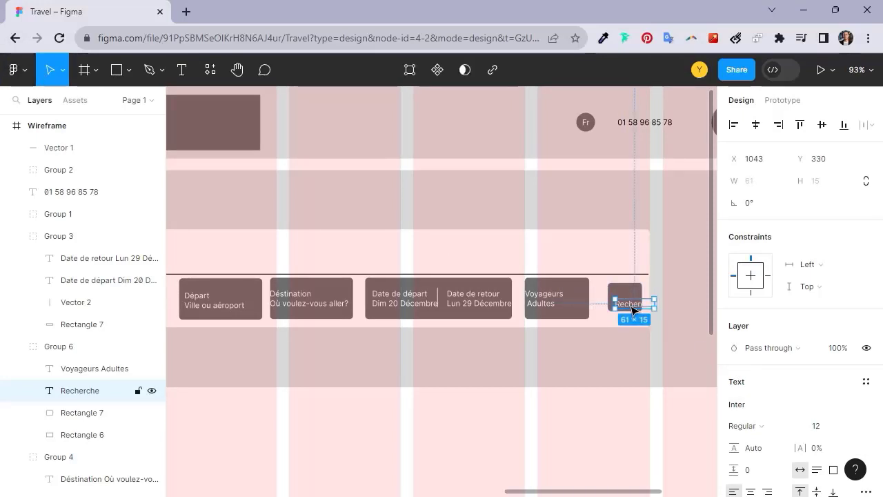
pyautogui.moveTo(635, 306)
pyautogui.mouseDown()
pyautogui.moveTo(601, 298)
pyautogui.moveTo(650, 303)
pyautogui.mouseUp()
pyautogui.click(626, 289)
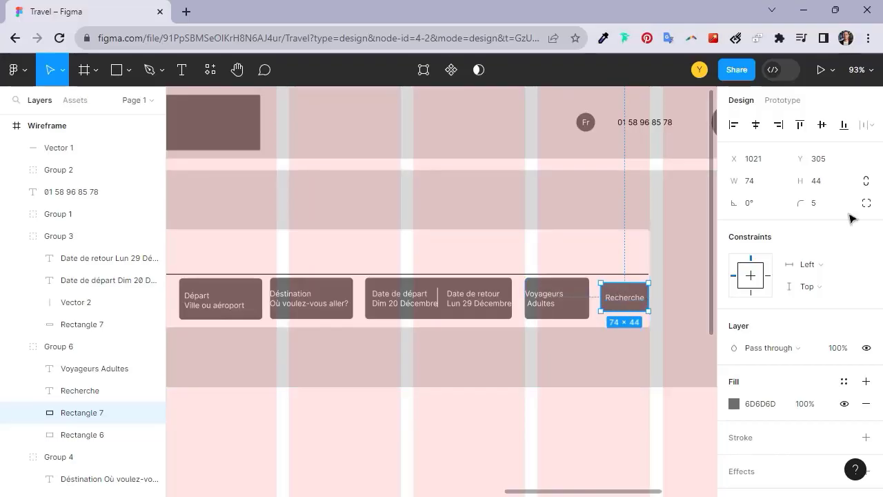
# - Add a "Séjour" text in the search box, above the divider line over the Départ field
pyautogui.moveTo(303, 250); pyautogui.dragTo(414, 249)
pyautogui.hotkey('ctrl', 'z')
pyautogui.hscroll(-5, 355, 193)
pyautogui.scroll(1, 355, 193)
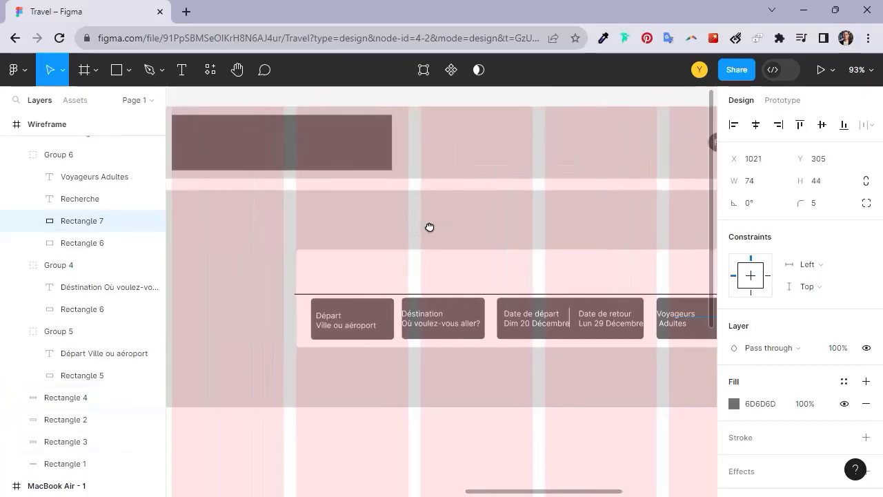
pyautogui.click(181, 70)
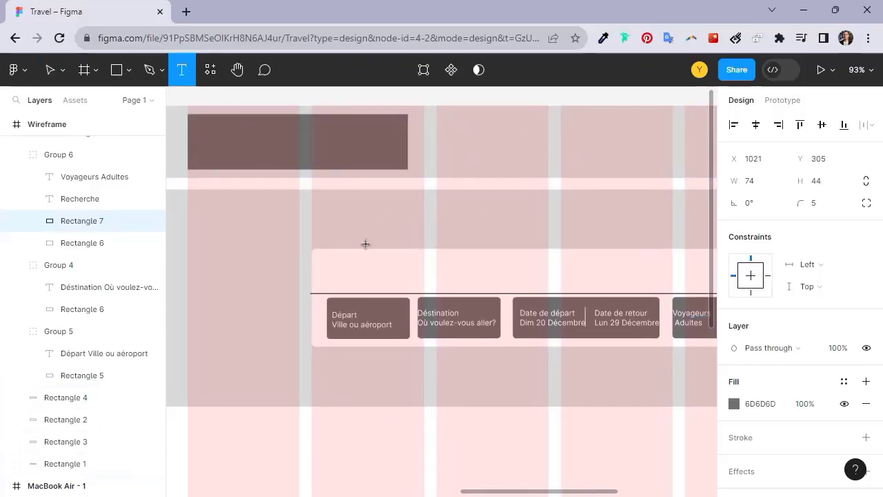
pyautogui.click(388, 282)
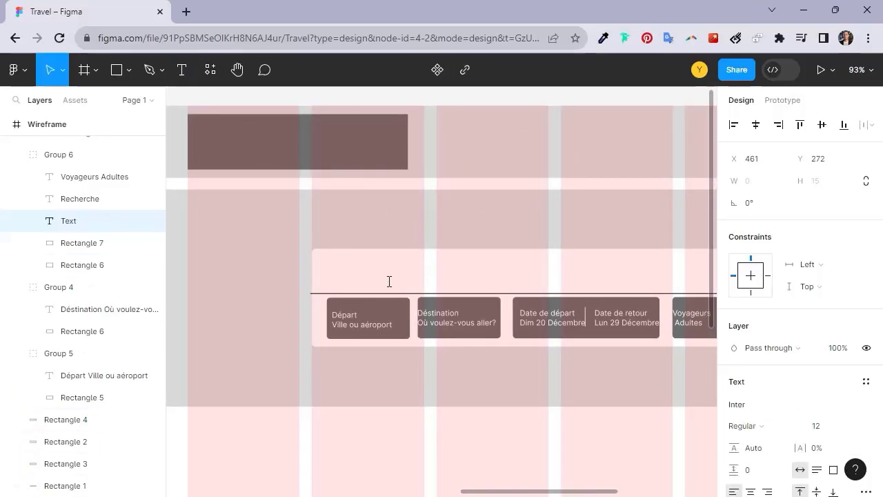
pyautogui.write('Séjiou')
pyautogui.write('ou')
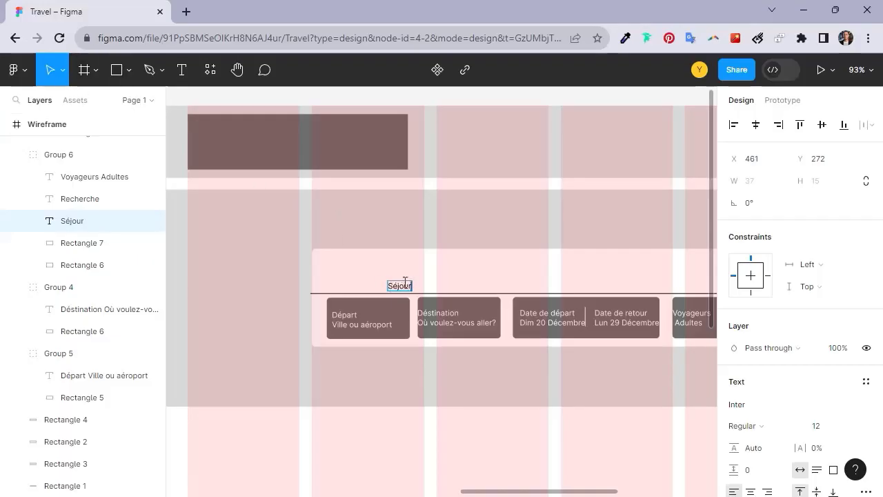
pyautogui.press('Escape')
# - Duplicate the Séjour text to the right at X 552, Y 259 and change the copy to "Vol + Hotel"
pyautogui.moveTo(406, 288); pyautogui.dragTo(461, 283)
pyautogui.doubleClick(461, 283)
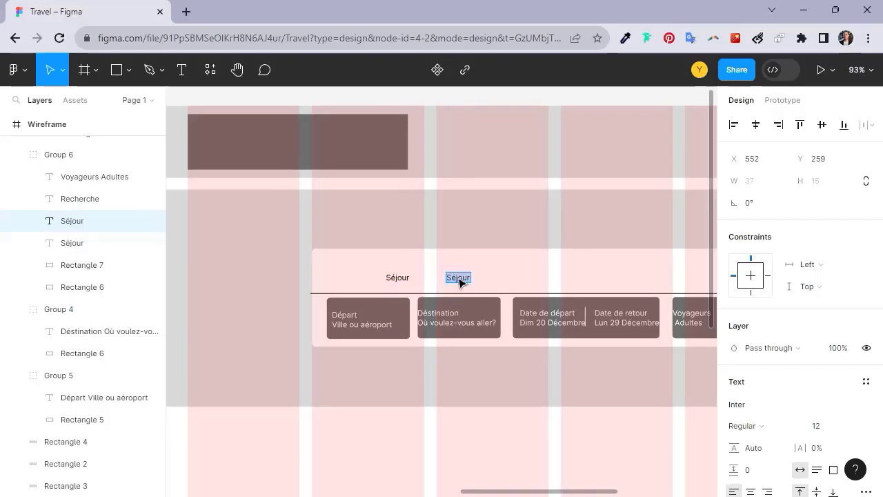
pyautogui.write('Vol + Hotel')
pyautogui.press('Escape')
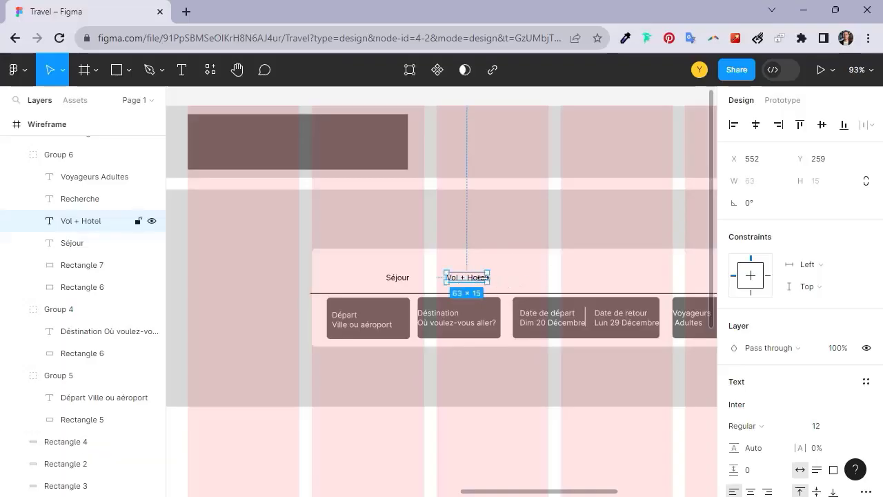
# - Duplicate the Vol + Hotel text to X 667 on the same row and change the copy to "Hotel"
pyautogui.moveTo(476, 283); pyautogui.dragTo(551, 283)
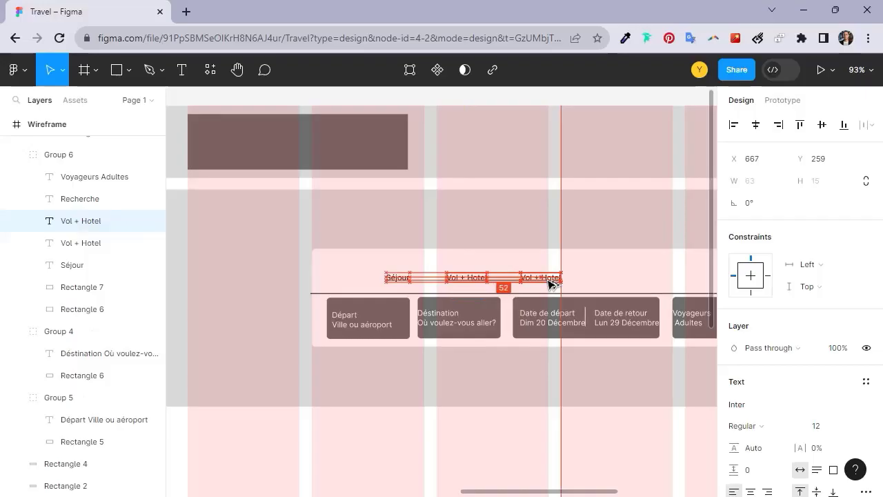
pyautogui.doubleClick(551, 280)
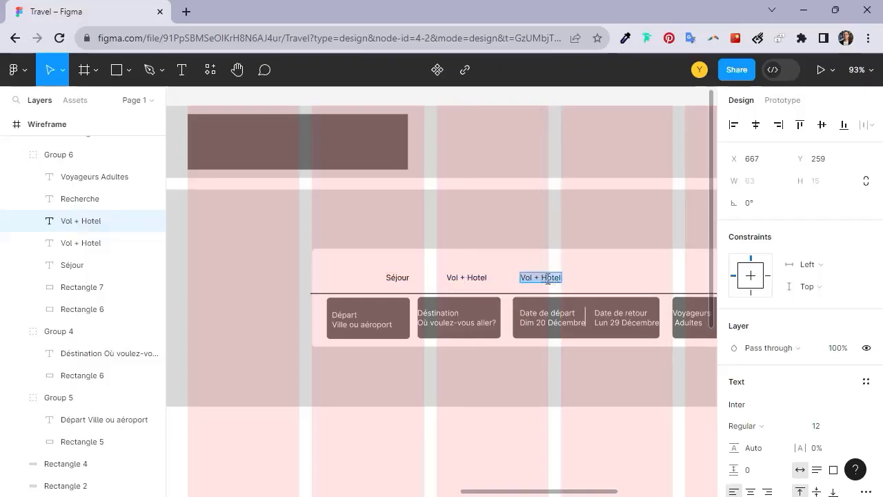
pyautogui.write('He')
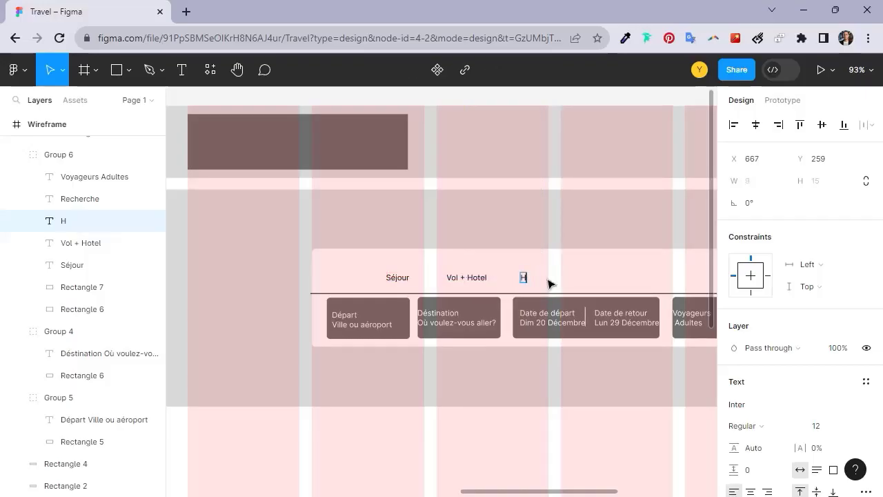
pyautogui.click(557, 284)
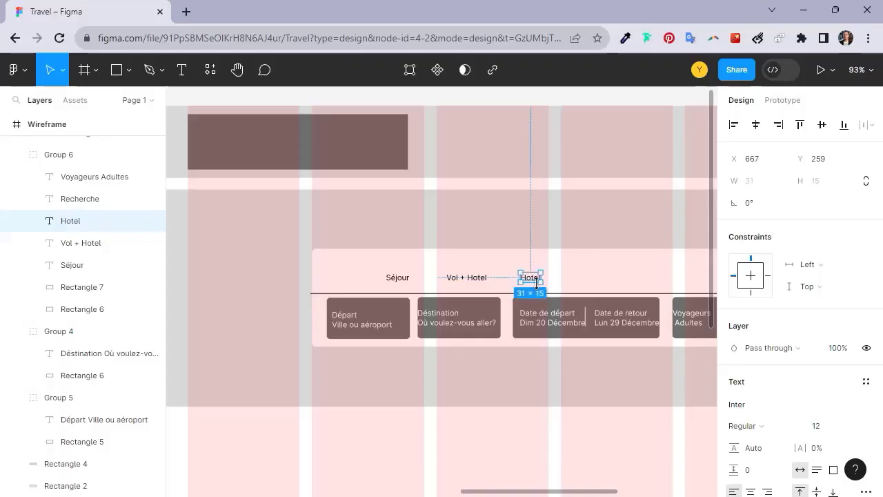
# - Duplicate the Hotel text to X 739 on the same row and change the copy to "Vol"
pyautogui.moveTo(530, 282); pyautogui.dragTo(580, 278)
pyautogui.doubleClick(578, 276)
pyautogui.write('Vol')
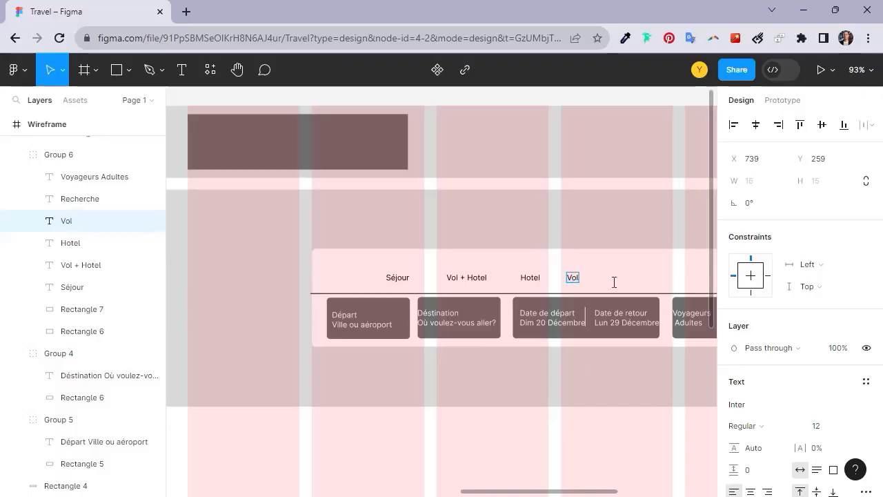
pyautogui.press('Escape')
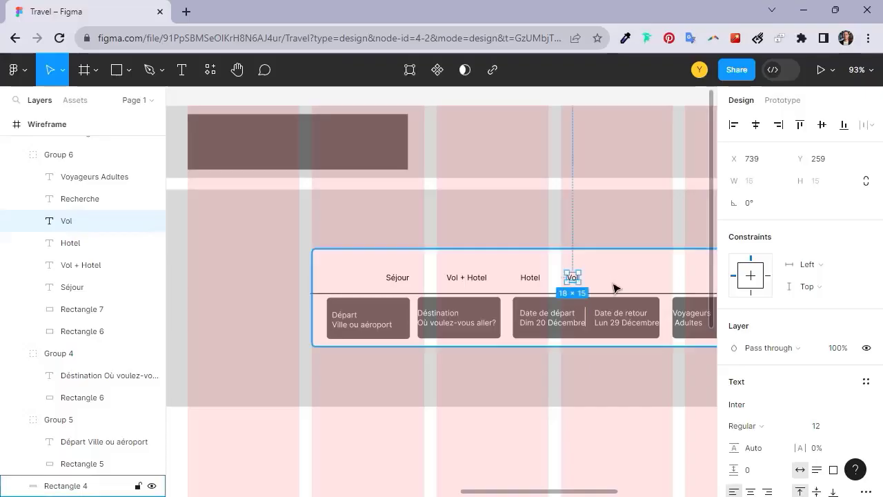
# - Duplicate the Vol text to X 798 on the same row and change the copy to "Location de voiture"
pyautogui.moveTo(576, 280); pyautogui.dragTo(614, 281)
pyautogui.doubleClick(613, 279)
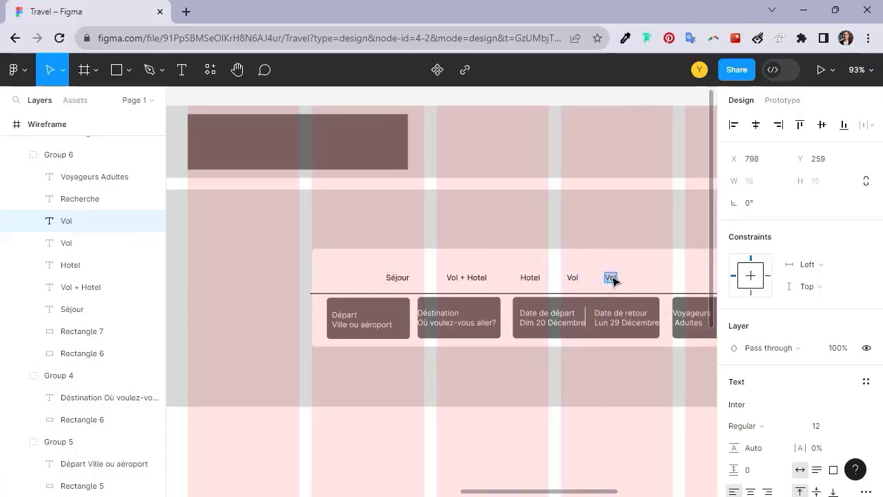
pyautogui.write('Location de voiture')
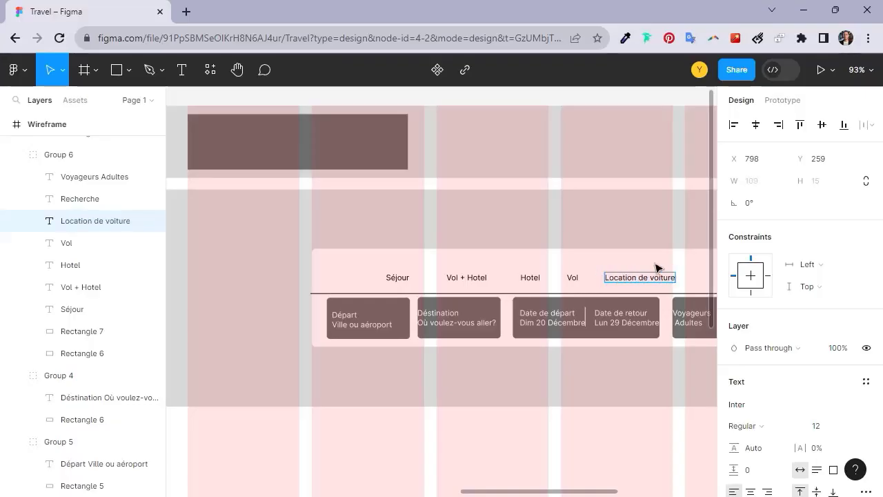
pyautogui.press('Escape')
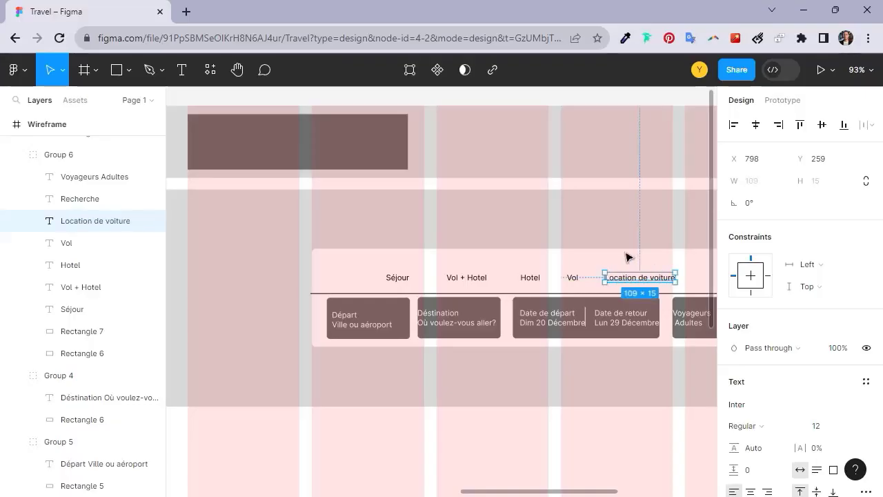
# - Draw a horizontal line about 45 px long just beneath the Séjour text with the Pen tool, starting at about X 452, Y 283
pyautogui.hscroll(4, 552, 262)
pyautogui.scroll(-1, 511, 269)
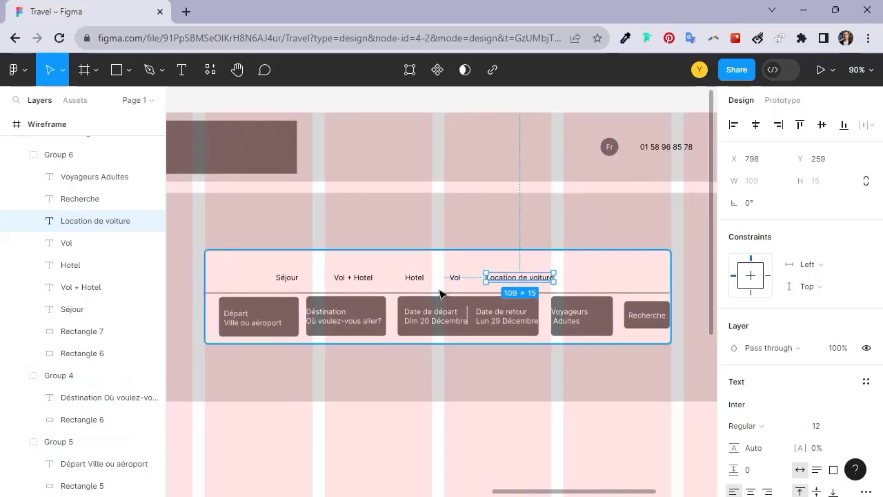
pyautogui.scroll(-2, 519, 296)
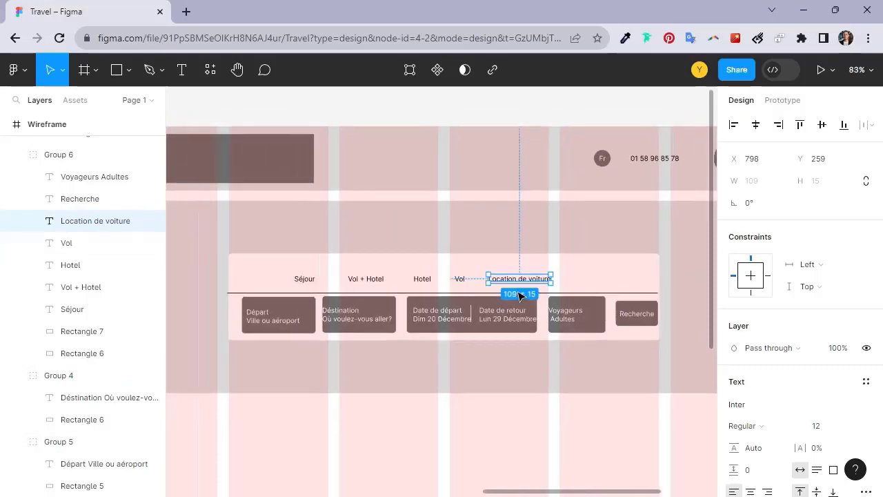
pyautogui.click(304, 283)
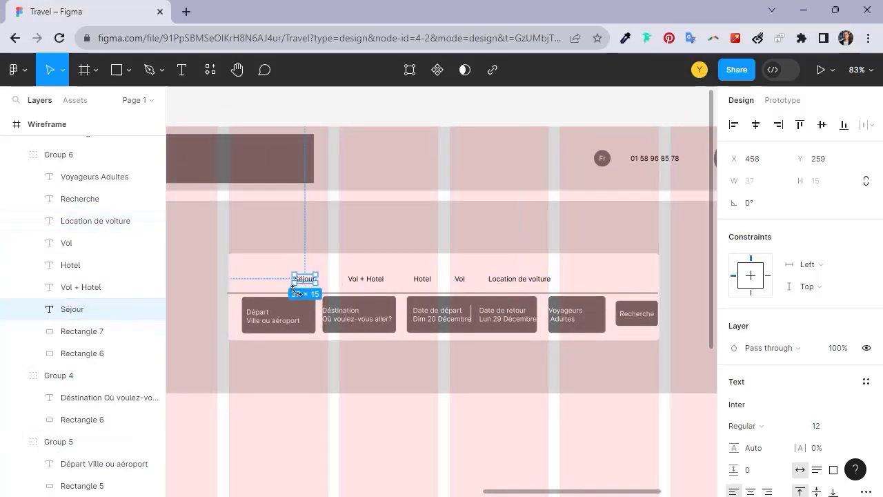
pyautogui.click(149, 70)
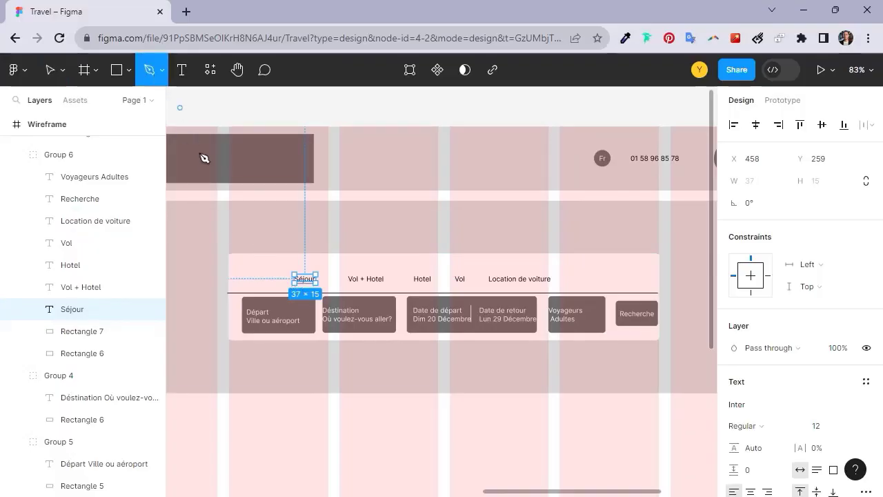
pyautogui.scroll(1, 286, 293)
pyautogui.scroll(3, 314, 304)
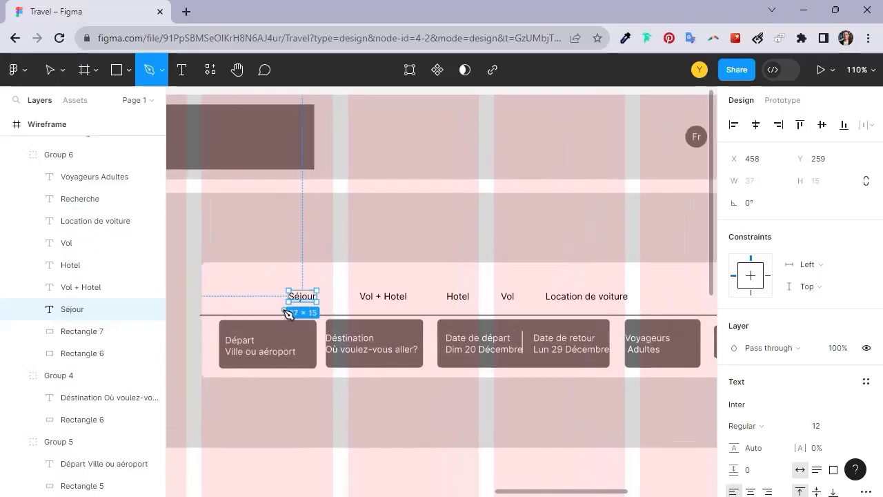
pyautogui.click(283, 308)
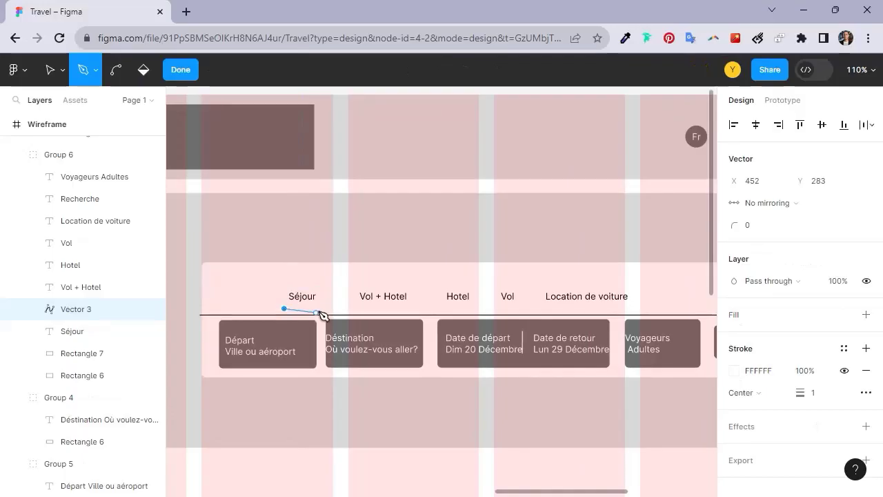
pyautogui.click(318, 308)
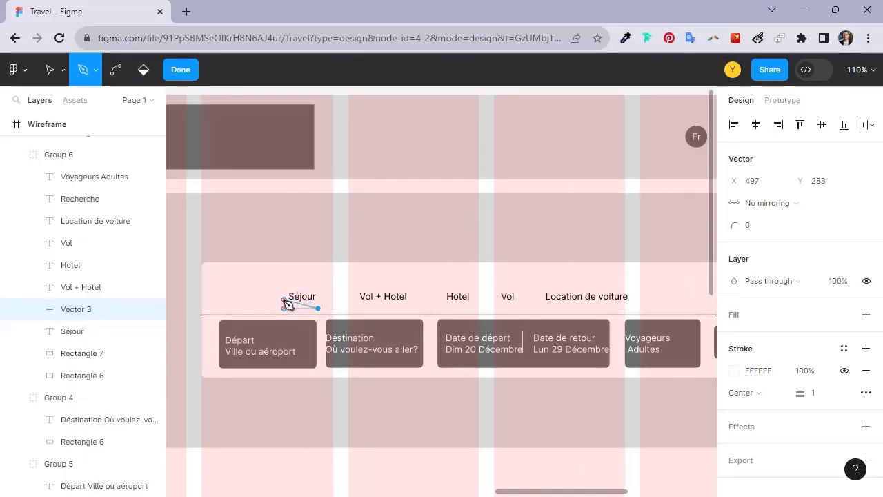
pyautogui.press('Escape')
# - Set the stroke colour of the line under Séjour to black, 000000
pyautogui.scroll(-2, 322, 292)
pyautogui.click(325, 283)
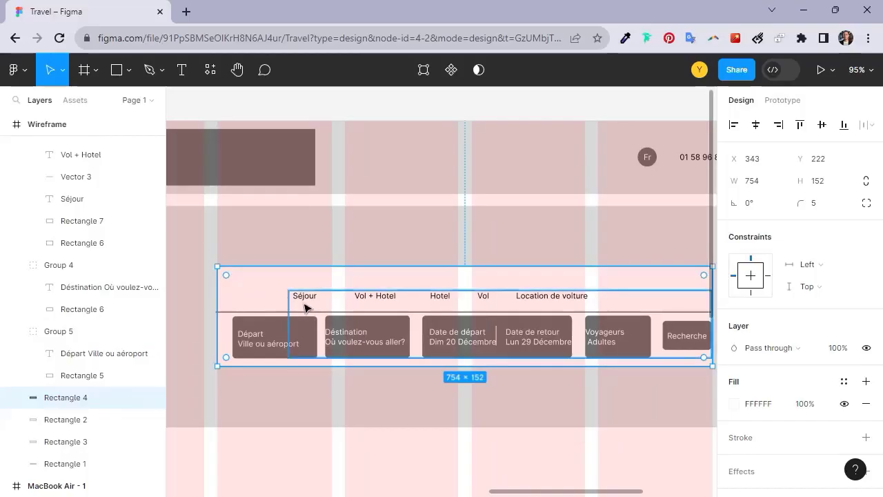
pyautogui.click(103, 184)
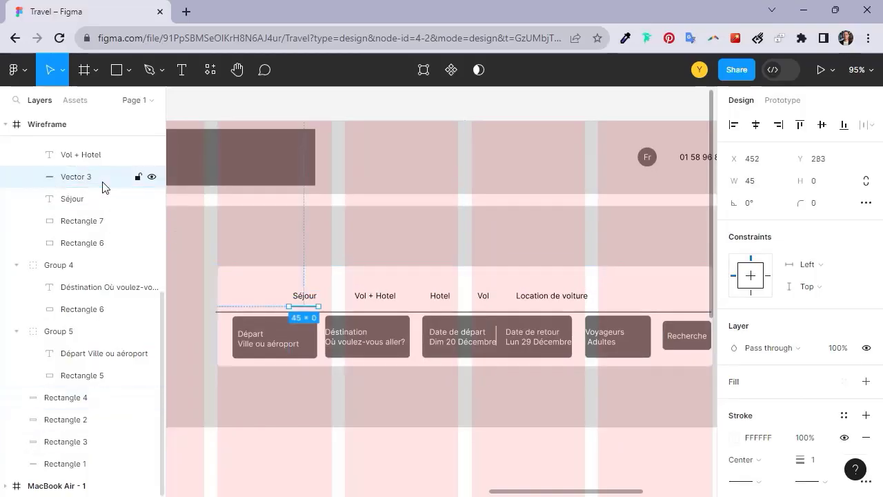
pyautogui.click(737, 438)
pyautogui.click(571, 283)
pyautogui.moveTo(542, 313); pyautogui.dragTo(536, 315)
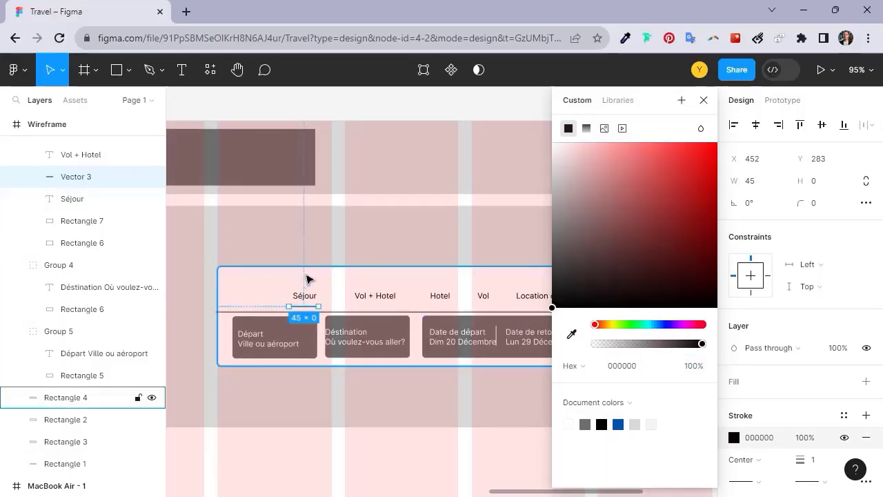
# - Round the corners of the white search box rectangle to a radius of 21
pyautogui.click(307, 279)
pyautogui.hscroll(2, 441, 276)
pyautogui.scroll(-1, 533, 275)
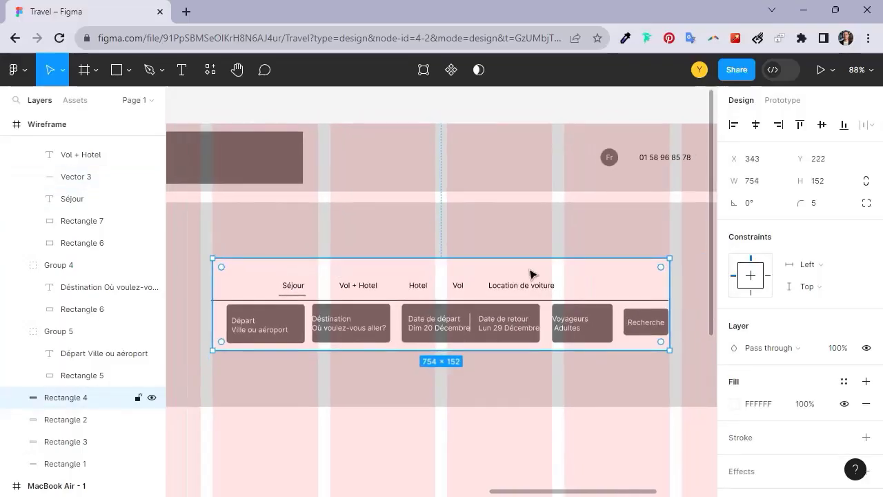
pyautogui.moveTo(660, 267); pyautogui.dragTo(656, 271)
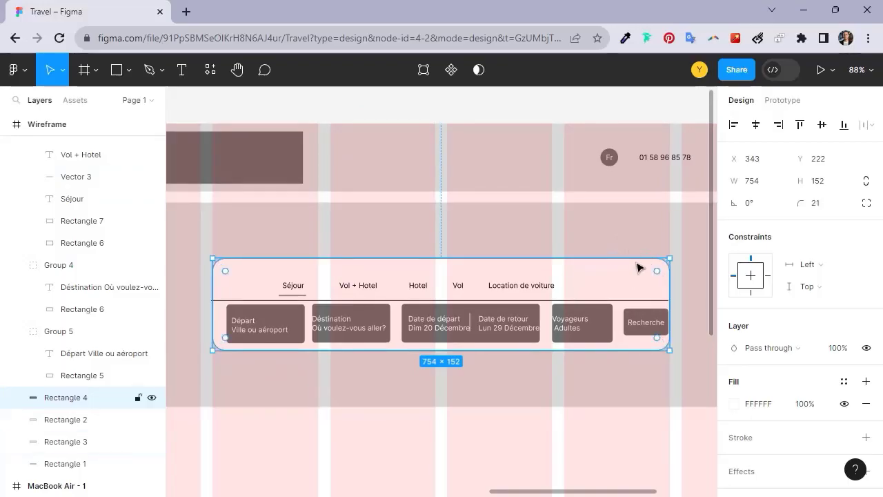
pyautogui.click(577, 245)
# - Place a 100 px wide horizontal arrow in the hero area beside the search box at about X 1232, Y 294
pyautogui.scroll(-3, 588, 248)
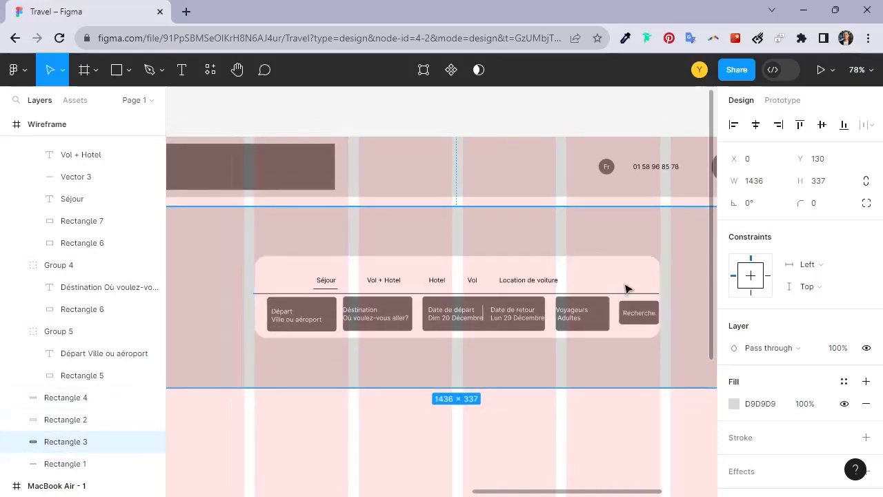
pyautogui.moveTo(628, 289); pyautogui.dragTo(601, 293)
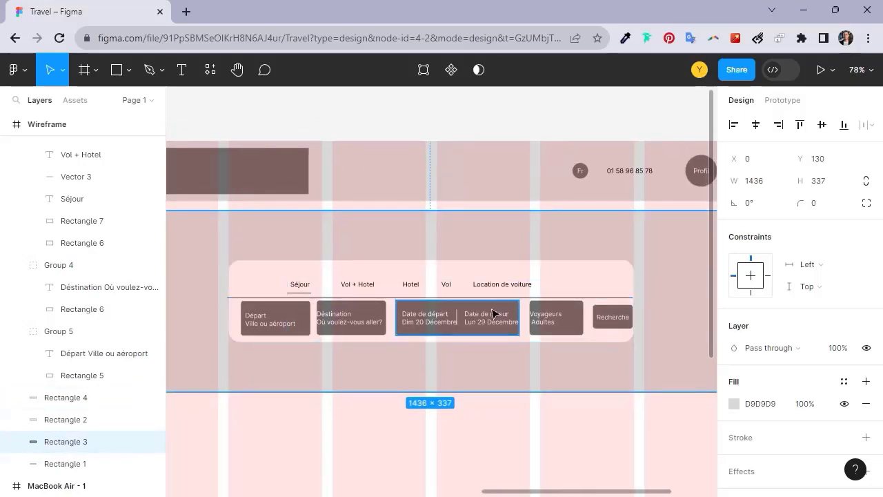
pyautogui.scroll(-2, 546, 292)
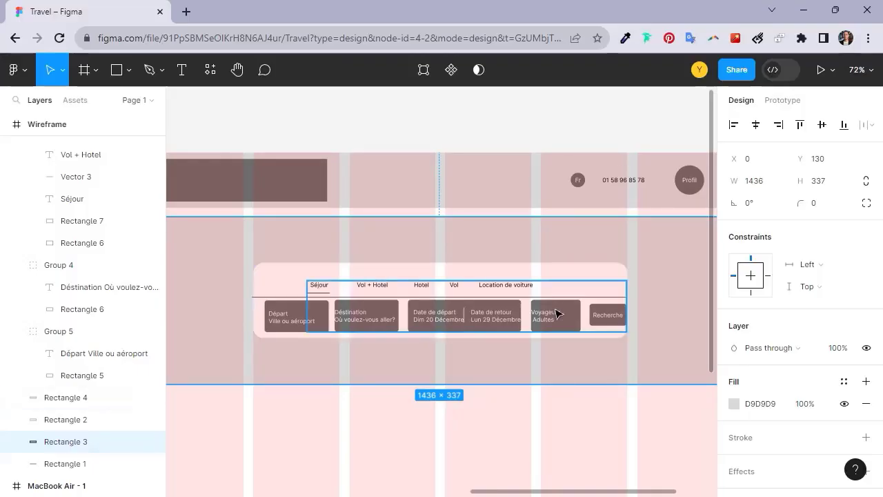
pyautogui.scroll(-3, 556, 312)
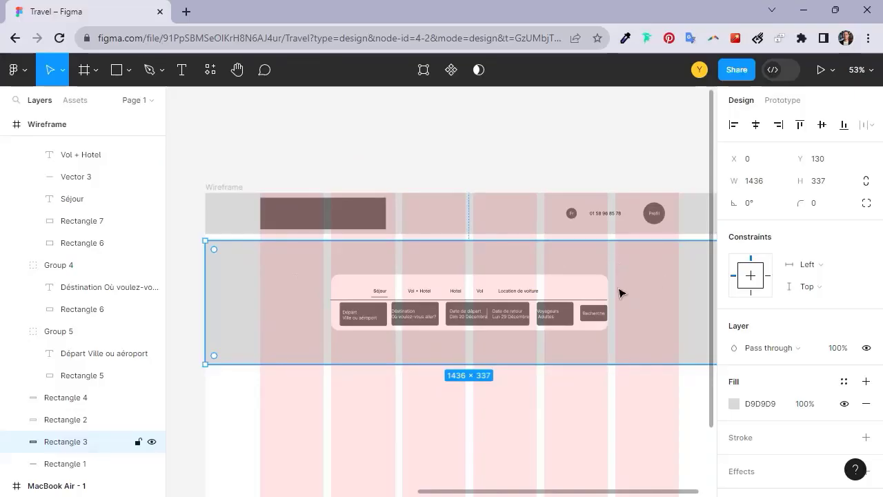
pyautogui.hscroll(3, 554, 258)
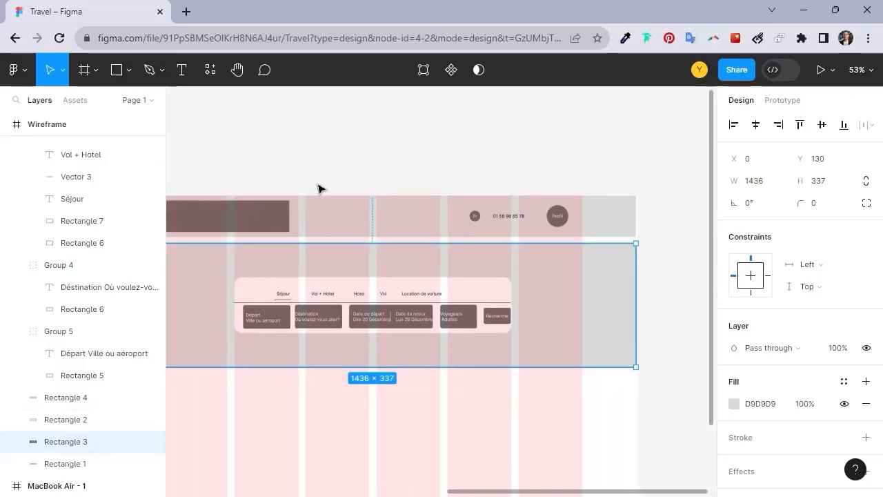
pyautogui.click(159, 70)
pyautogui.click(129, 71)
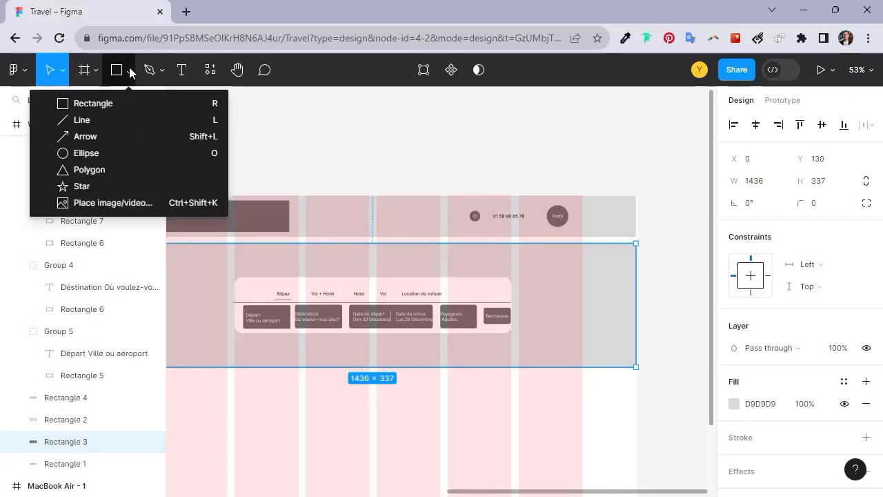
pyautogui.click(87, 137)
pyautogui.click(578, 307)
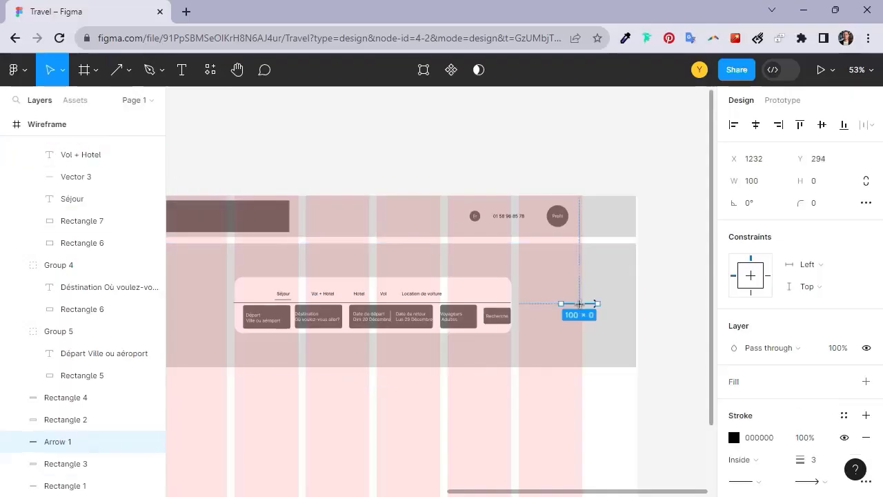
# - Shorten the arrow to a bare chevron by moving its start point to X 1329.5, Y 294, next to the tip
pyautogui.scroll(5, 564, 310)
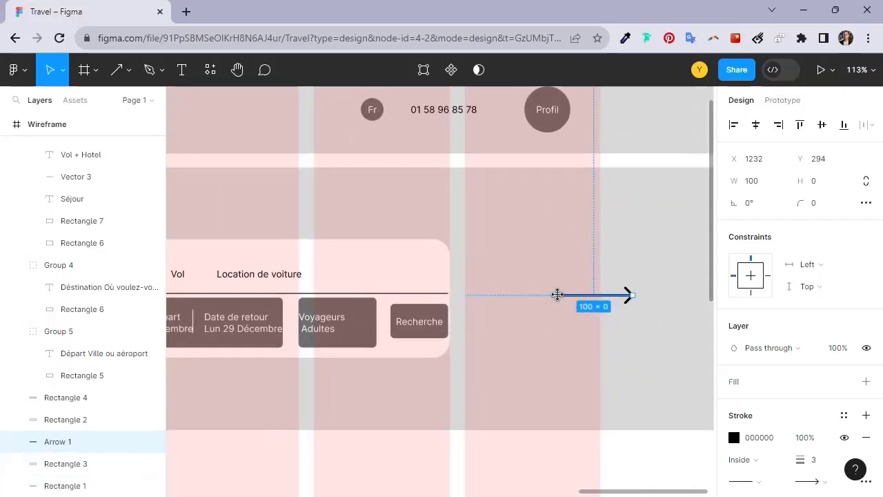
pyautogui.scroll(4, 557, 295)
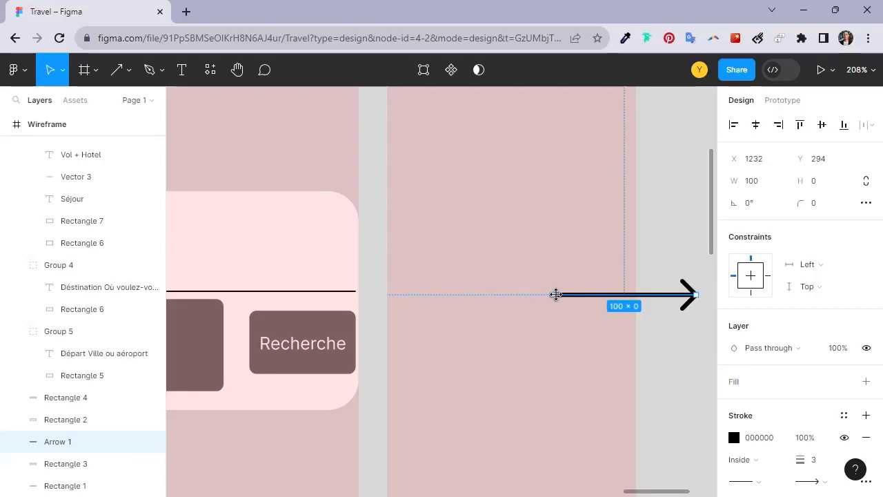
pyautogui.doubleClick(556, 295)
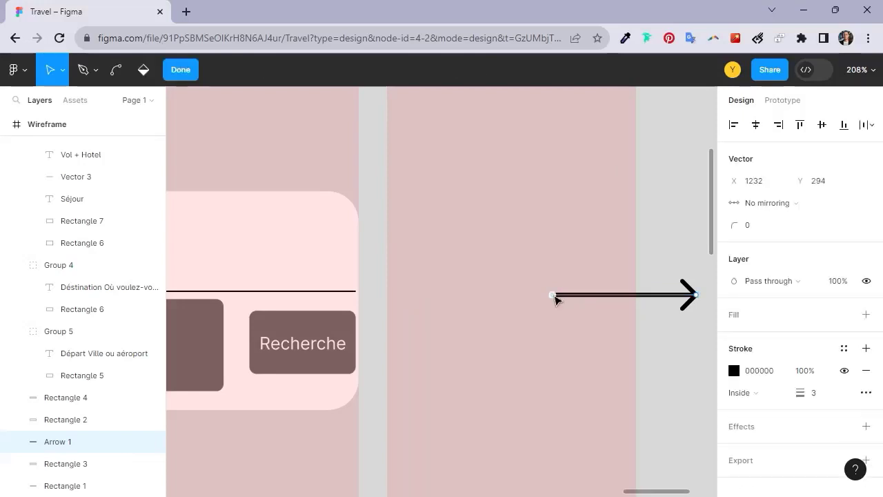
pyautogui.press('Delete')
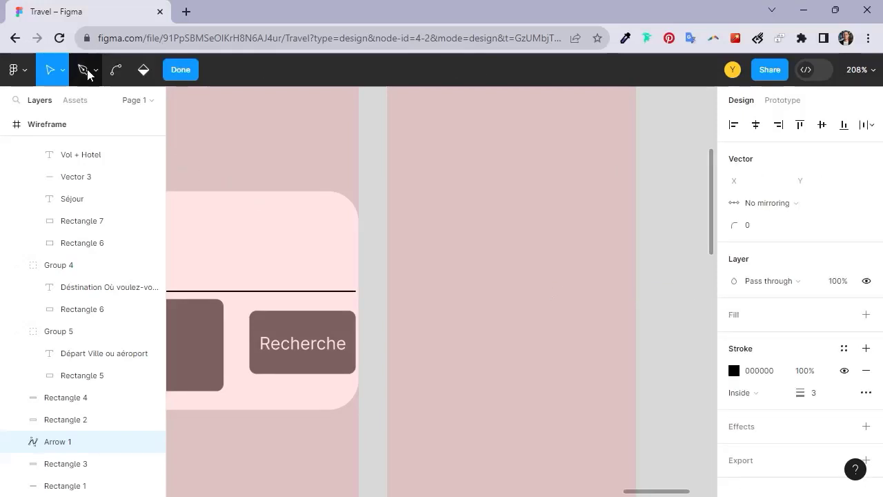
pyautogui.hotkey('ctrl', 'z')
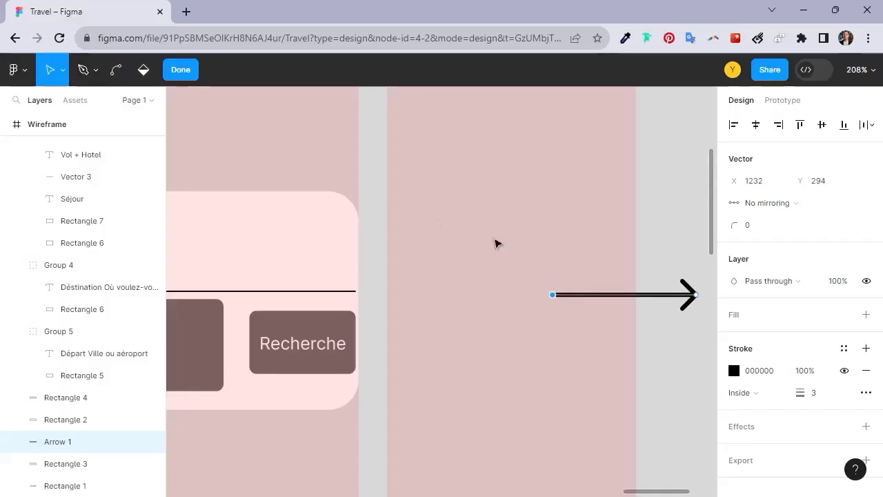
pyautogui.moveTo(554, 300)
pyautogui.mouseDown()
pyautogui.moveTo(676, 297)
pyautogui.moveTo(698, 306)
pyautogui.moveTo(693, 295)
pyautogui.mouseUp()
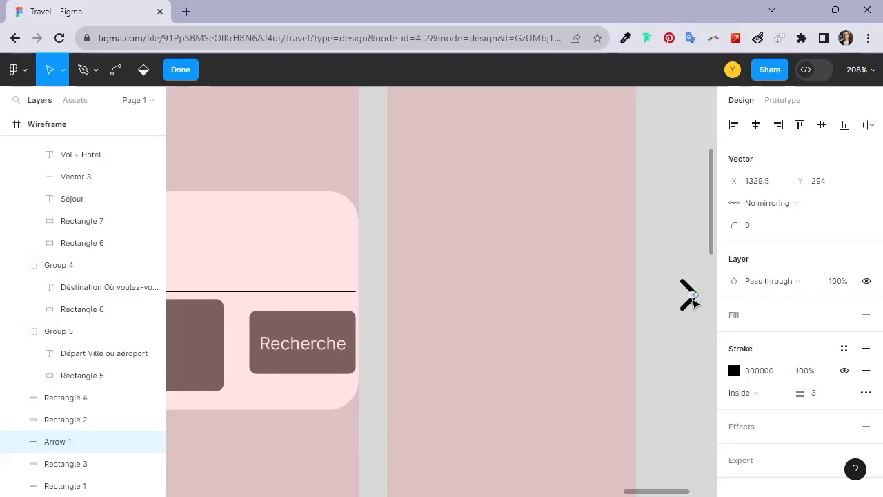
pyautogui.click(682, 295)
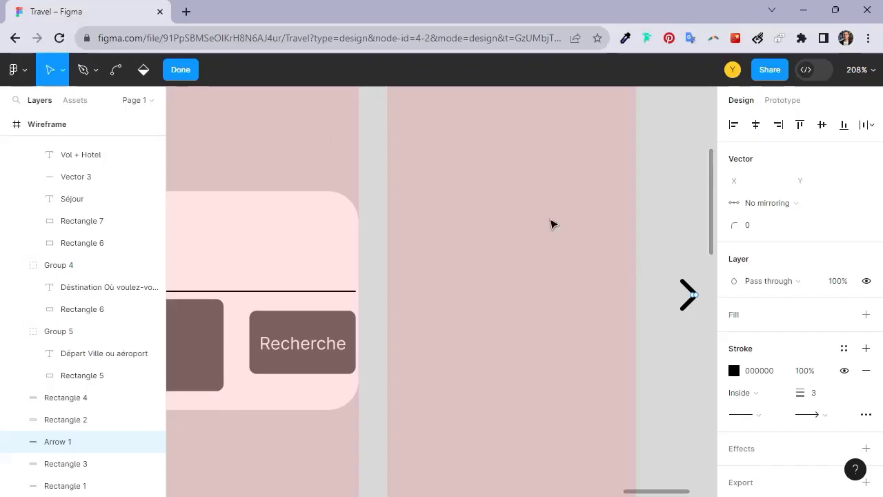
pyautogui.press('Escape')
# - Duplicate the chevron towards the search box, placing the copy at about X 1258, Y 298
pyautogui.scroll(-5, 554, 198)
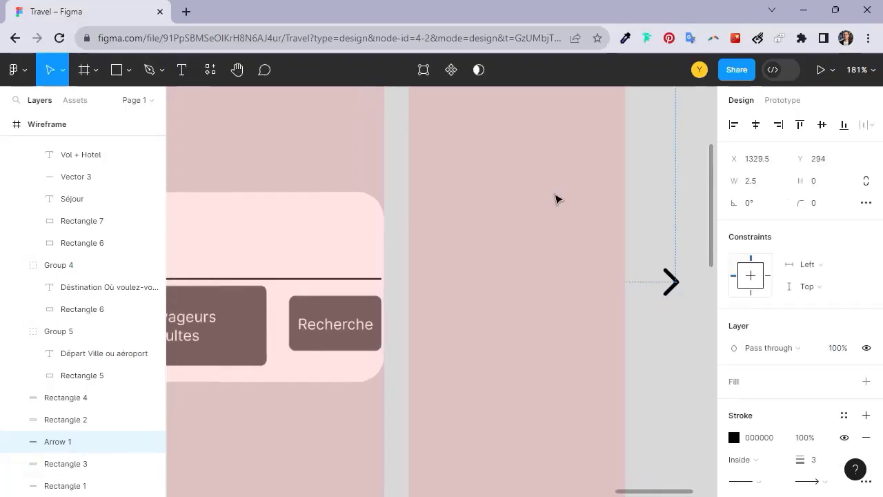
pyautogui.click(657, 279)
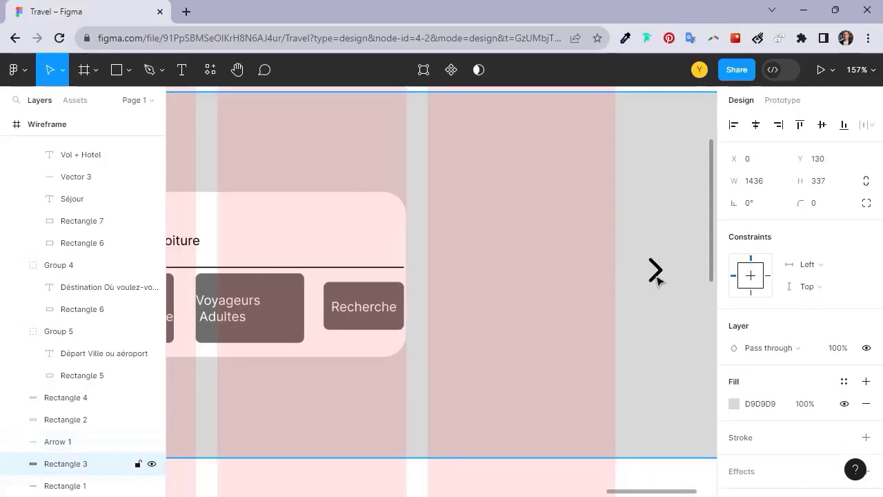
pyautogui.click(657, 274)
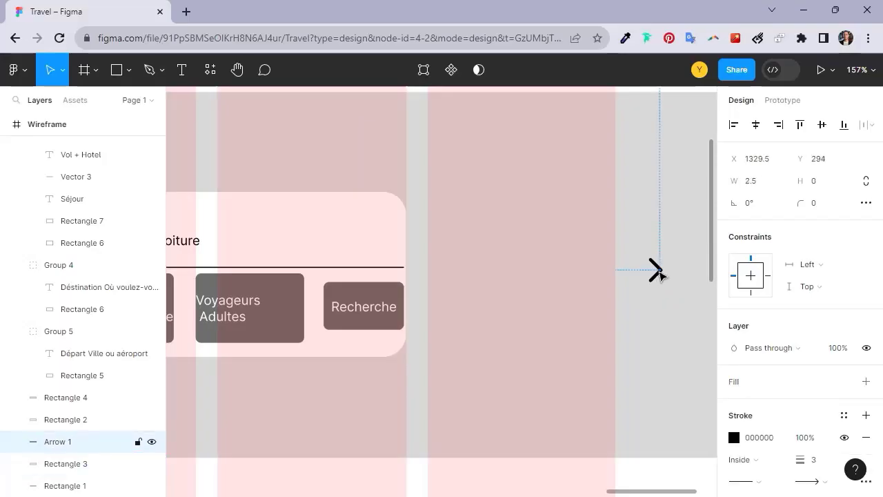
pyautogui.moveTo(659, 275); pyautogui.dragTo(585, 278)
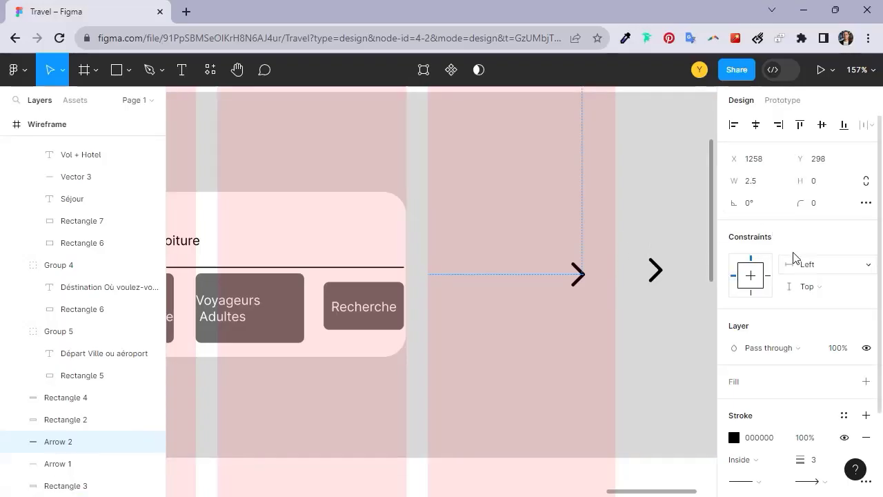
# - Try rotating the copied chevron to 90° and to 45°, and undo both rotations
pyautogui.click(749, 207)
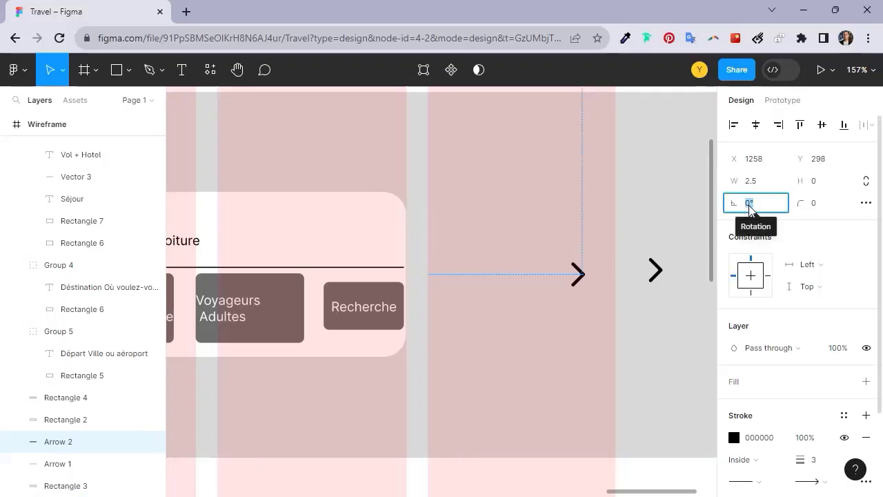
pyautogui.write('90')
pyautogui.press('Return')
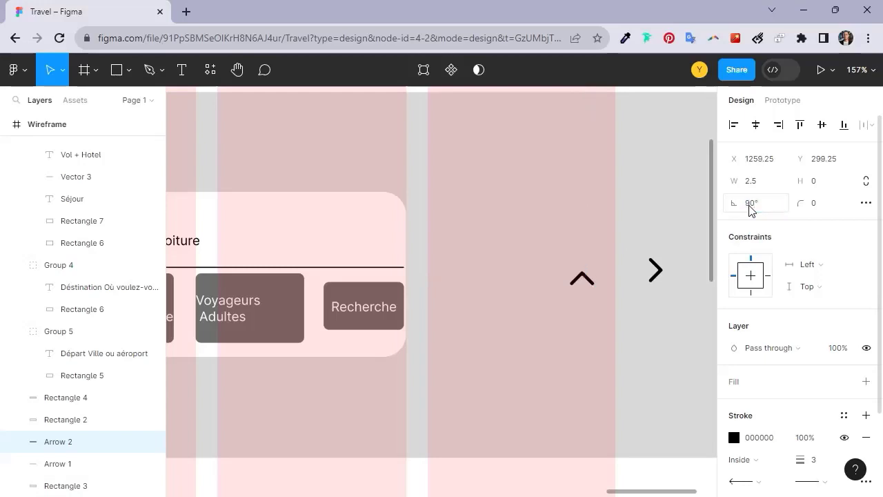
pyautogui.click(751, 209)
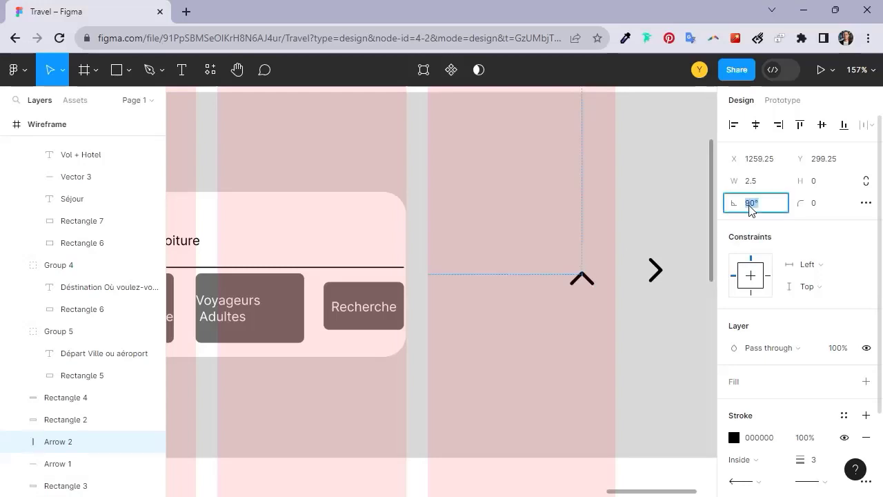
pyautogui.write('45')
pyautogui.press('Return')
pyautogui.hotkey('ctrl', 'z')
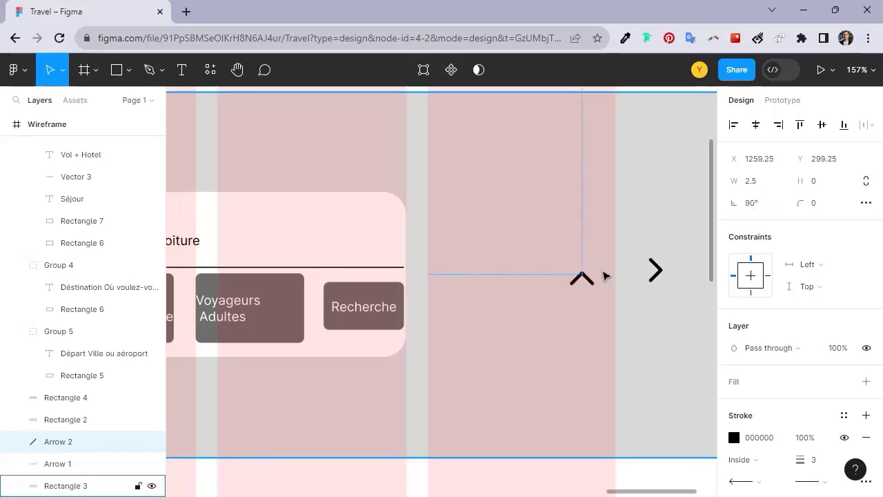
pyautogui.hotkey('ctrl', 'z')
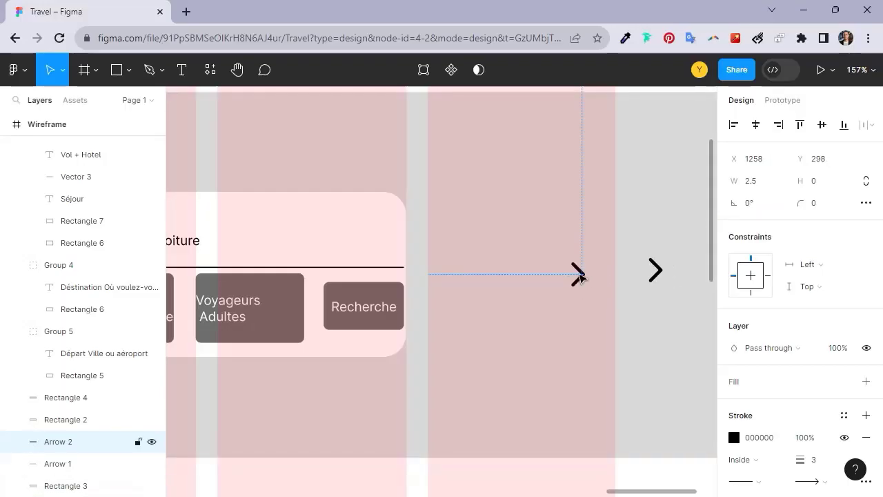
# - Rotate the copied chevron to 180° so it points the opposite way
pyautogui.click(750, 206)
pyautogui.write('180')
pyautogui.press('Return')
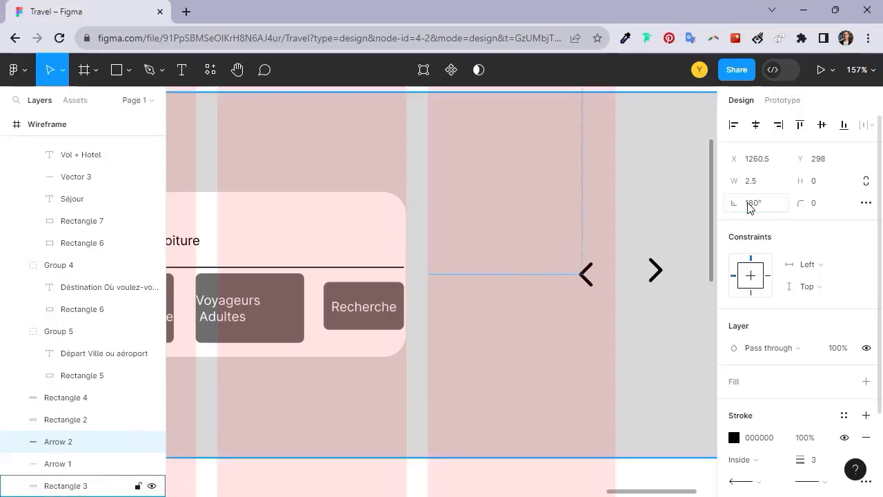
# - Move the rotated chevron across the hero section into its left margin, at about X 72.5, Y 298
pyautogui.scroll(-5, 588, 283)
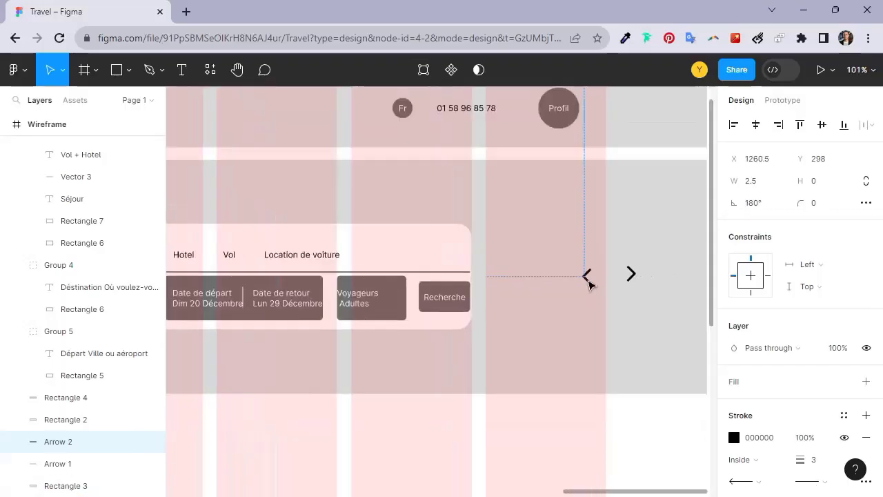
pyautogui.hscroll(-3, 600, 276)
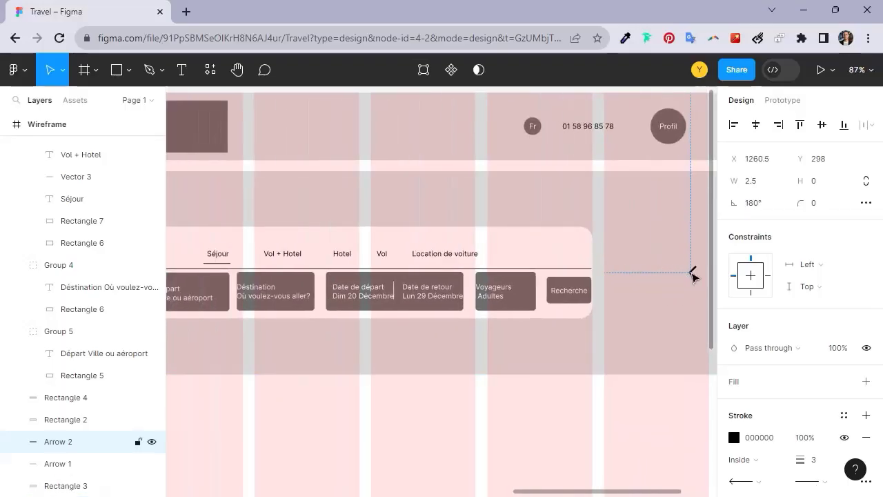
pyautogui.moveTo(681, 274); pyautogui.dragTo(227, 274)
pyautogui.scroll(-3, 464, 287)
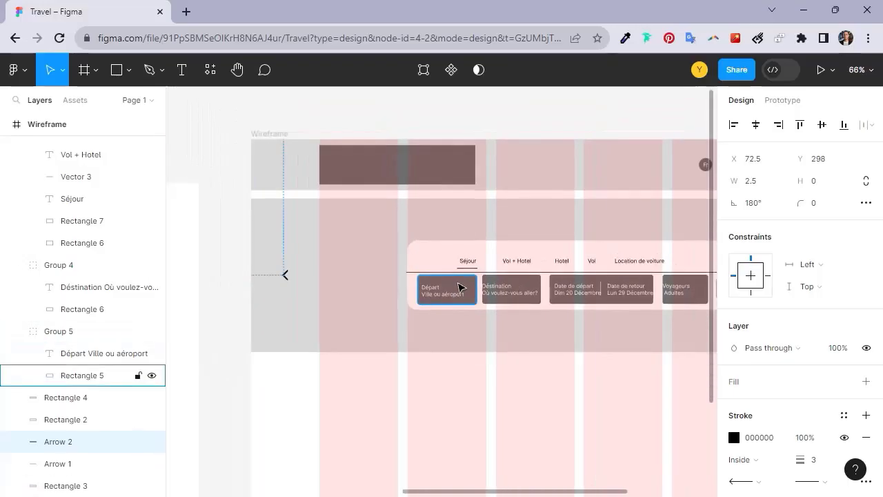
pyautogui.scroll(-1, 462, 286)
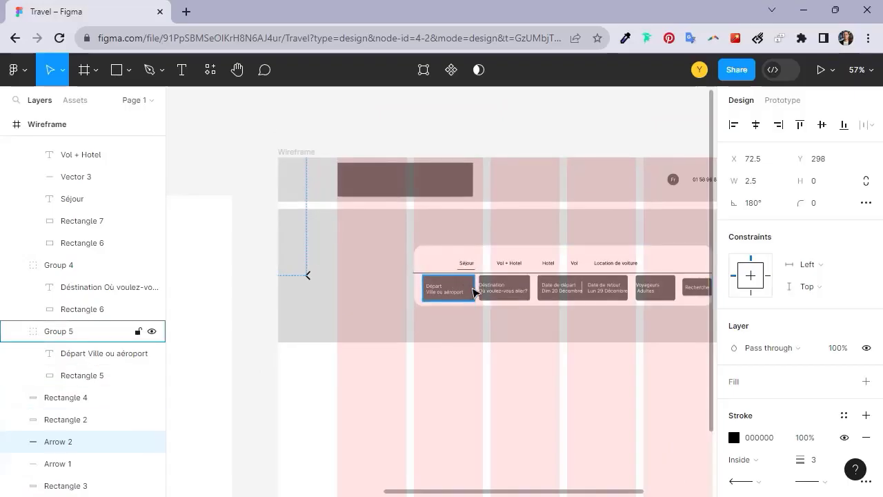
pyautogui.scroll(-3, 475, 292)
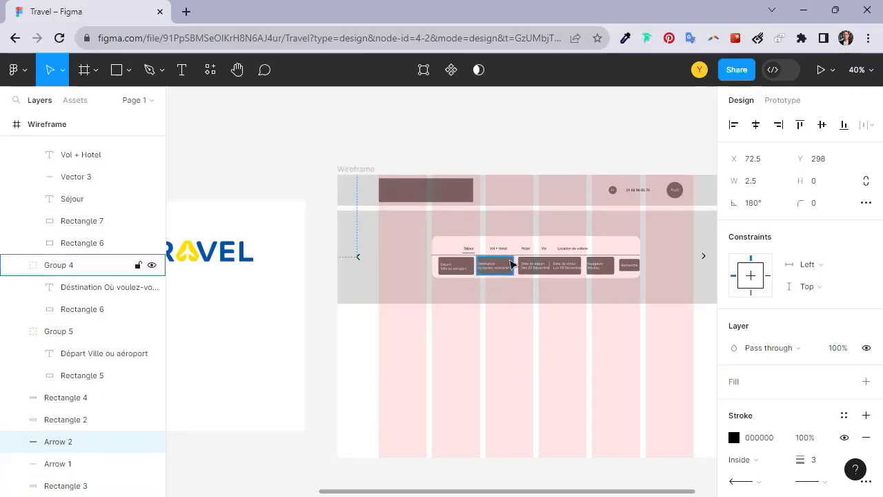
pyautogui.hscroll(3, 513, 262)
pyautogui.scroll(1, 513, 262)
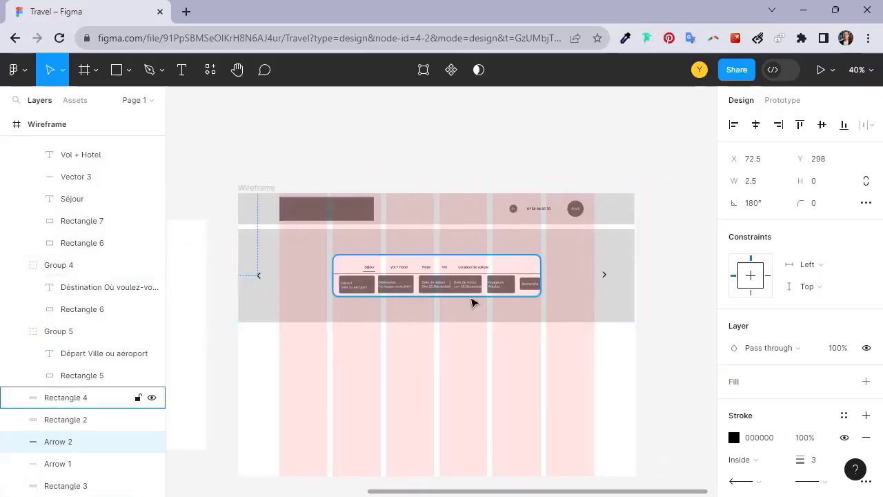